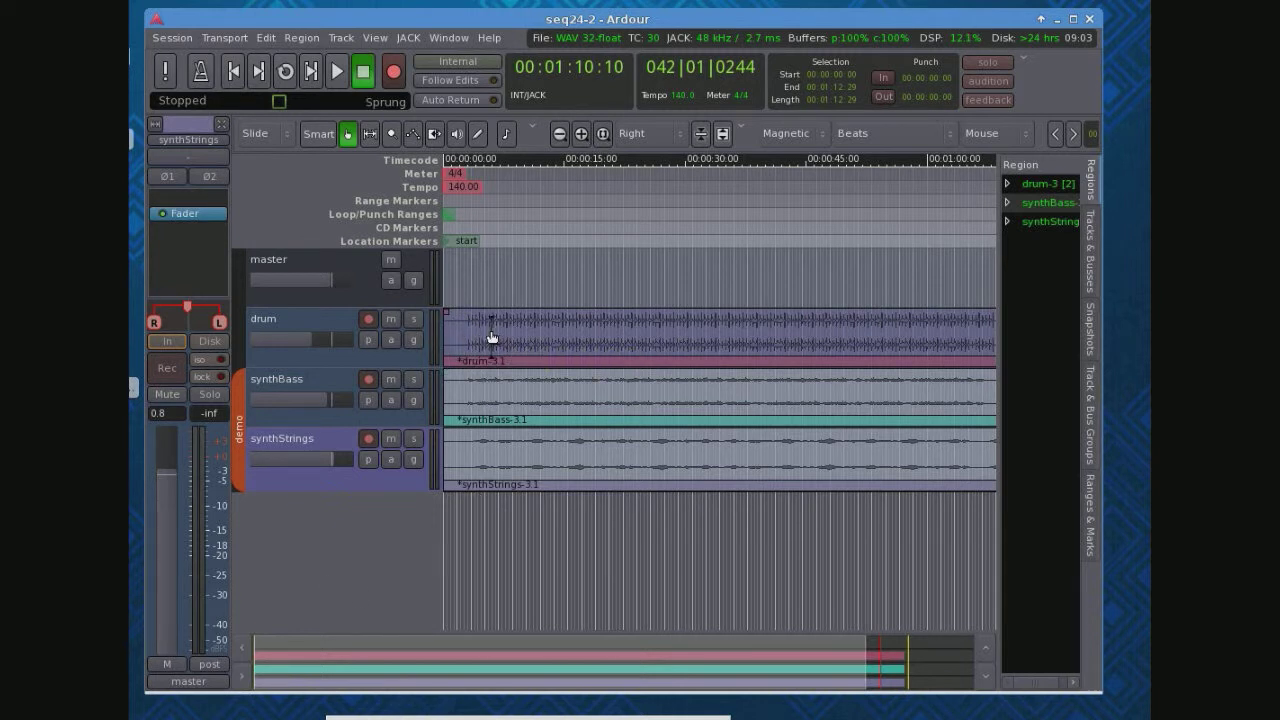
Add a fade-in at the start and a fade-out at the end of the drum region
{"action": "key", "text": "slash"}
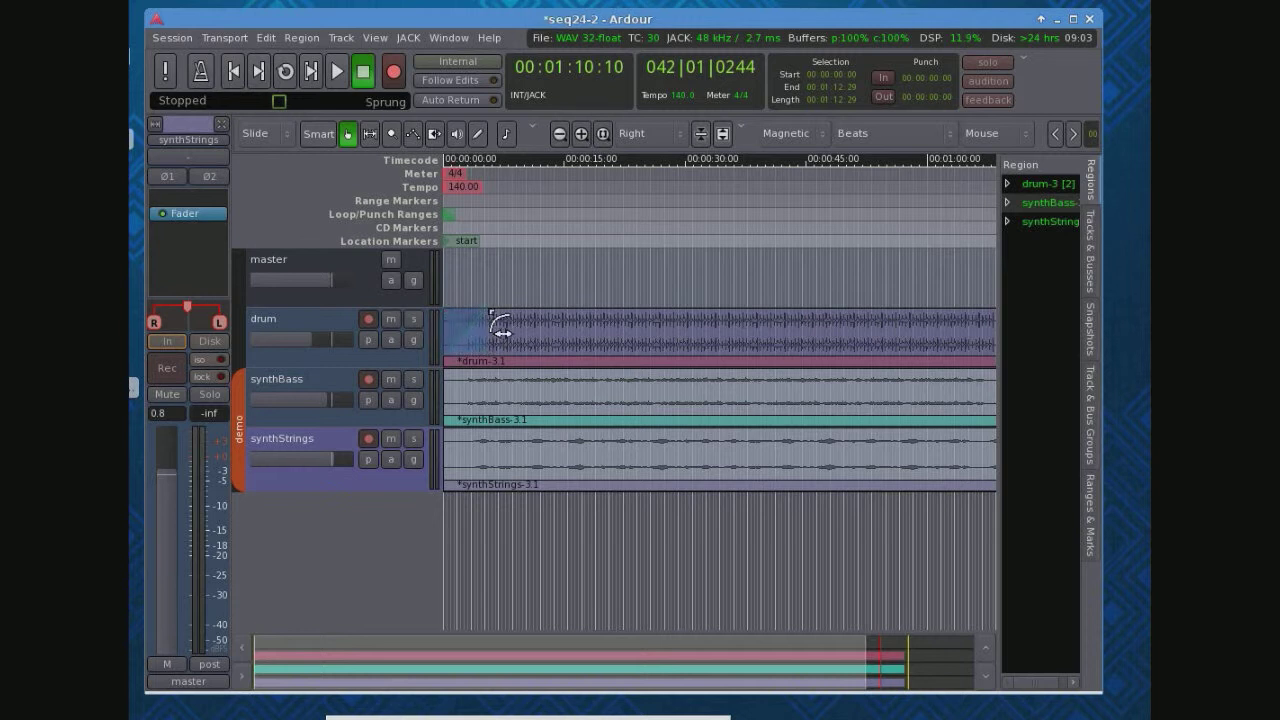
{"action": "mouse_move", "coordinate": [500, 331]}
{"action": "left_mouse_down"}
{"action": "mouse_move", "coordinate": [560, 336]}
{"action": "mouse_move", "coordinate": [521, 334]}
{"action": "left_mouse_up"}
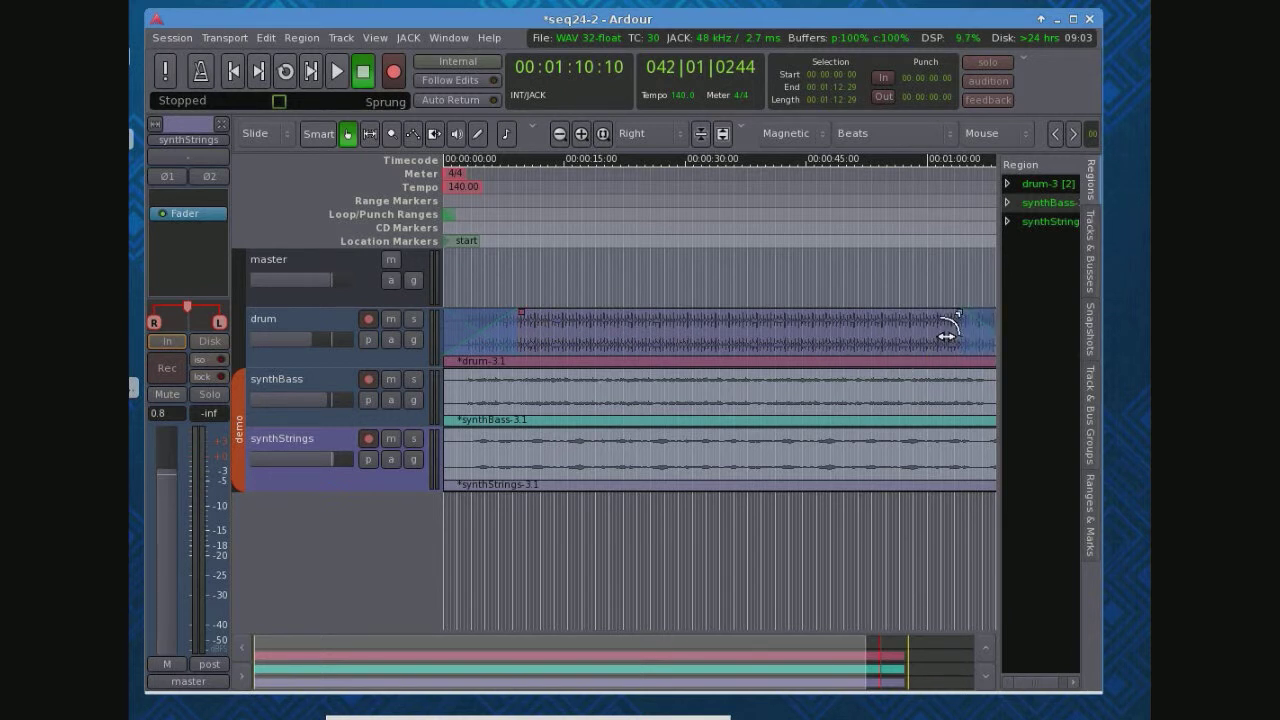
{"action": "left_click_drag", "start_coordinate": [943, 332], "coordinate": [930, 333]}
Give the synthStrings region a fade-in stretched far to the right
{"action": "left_click", "coordinate": [531, 455]}
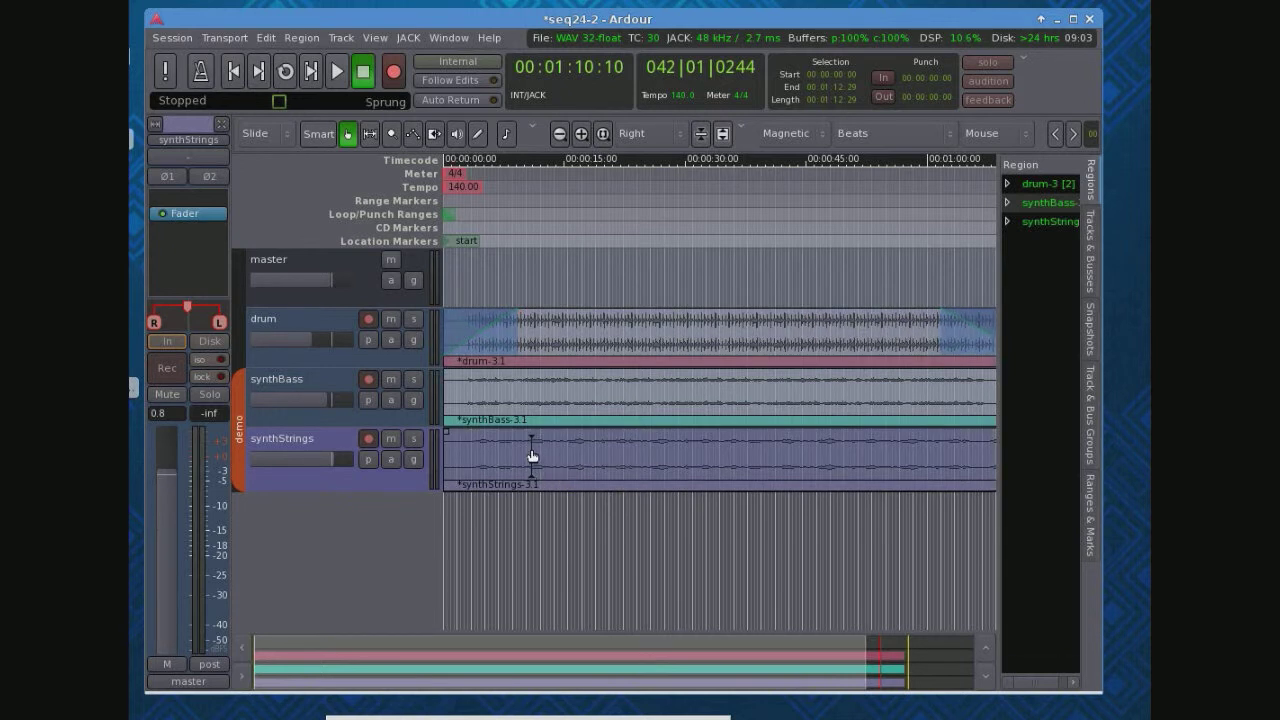
{"action": "key", "text": "slash"}
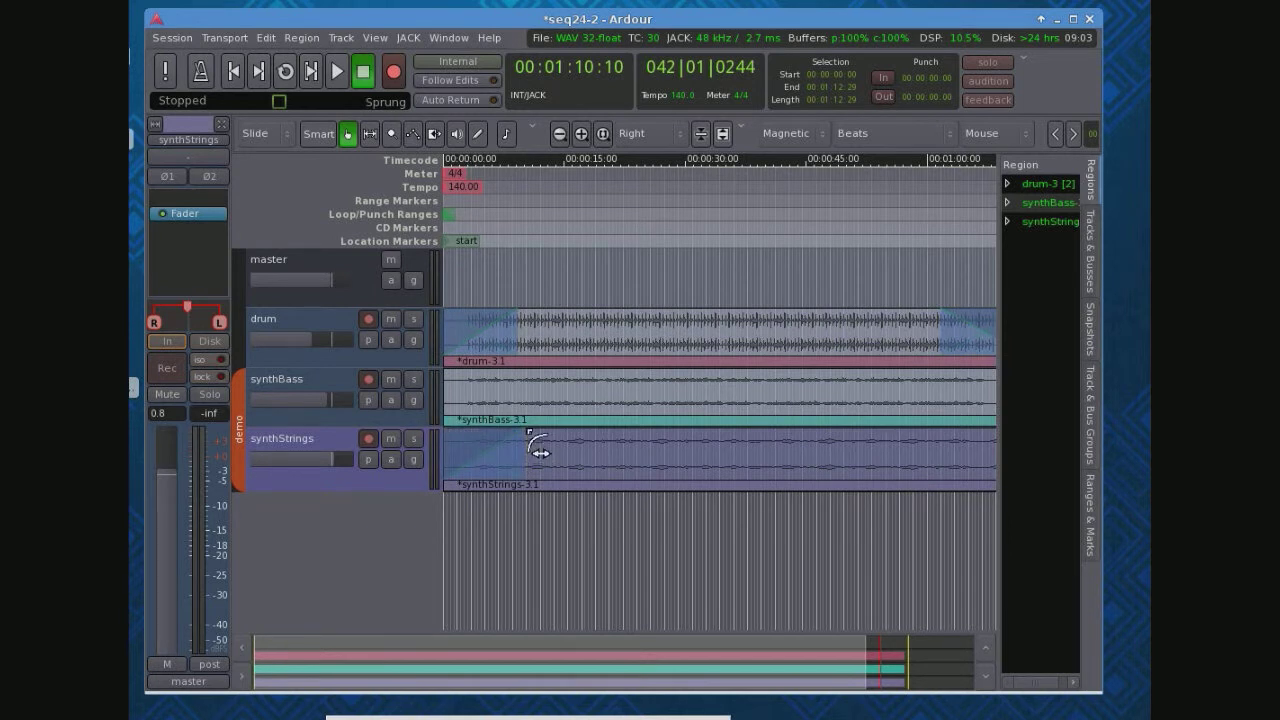
{"action": "left_click_drag", "start_coordinate": [540, 453], "coordinate": [716, 454]}
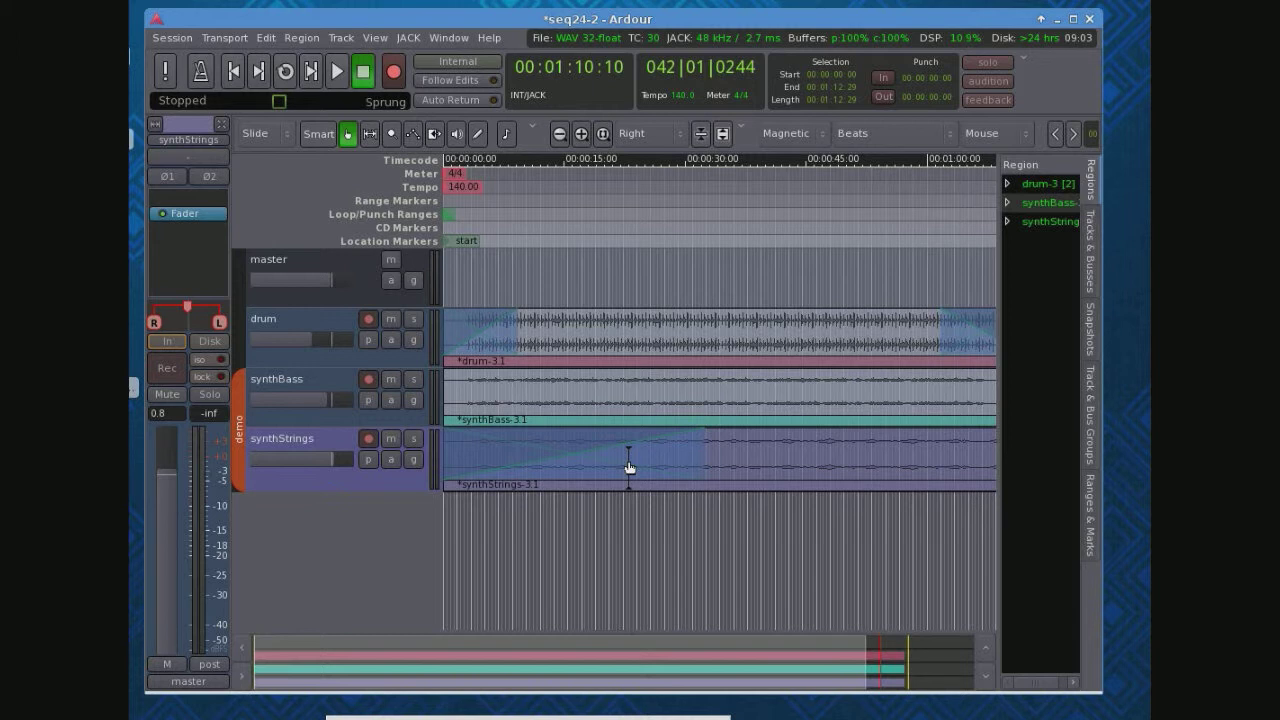
{"action": "double_click", "coordinate": [325, 517]}
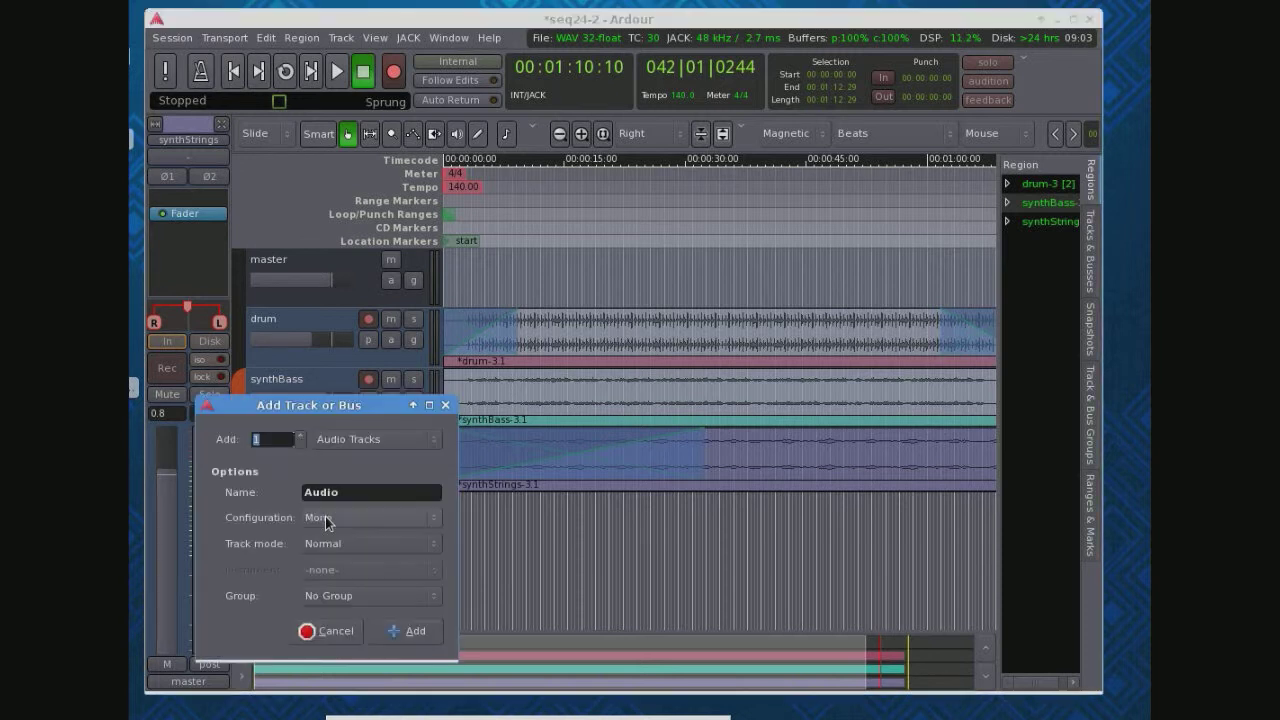
Create a bus with Stereo configuration named 'flanger' below synthStrings
{"action": "left_click", "coordinate": [435, 440]}
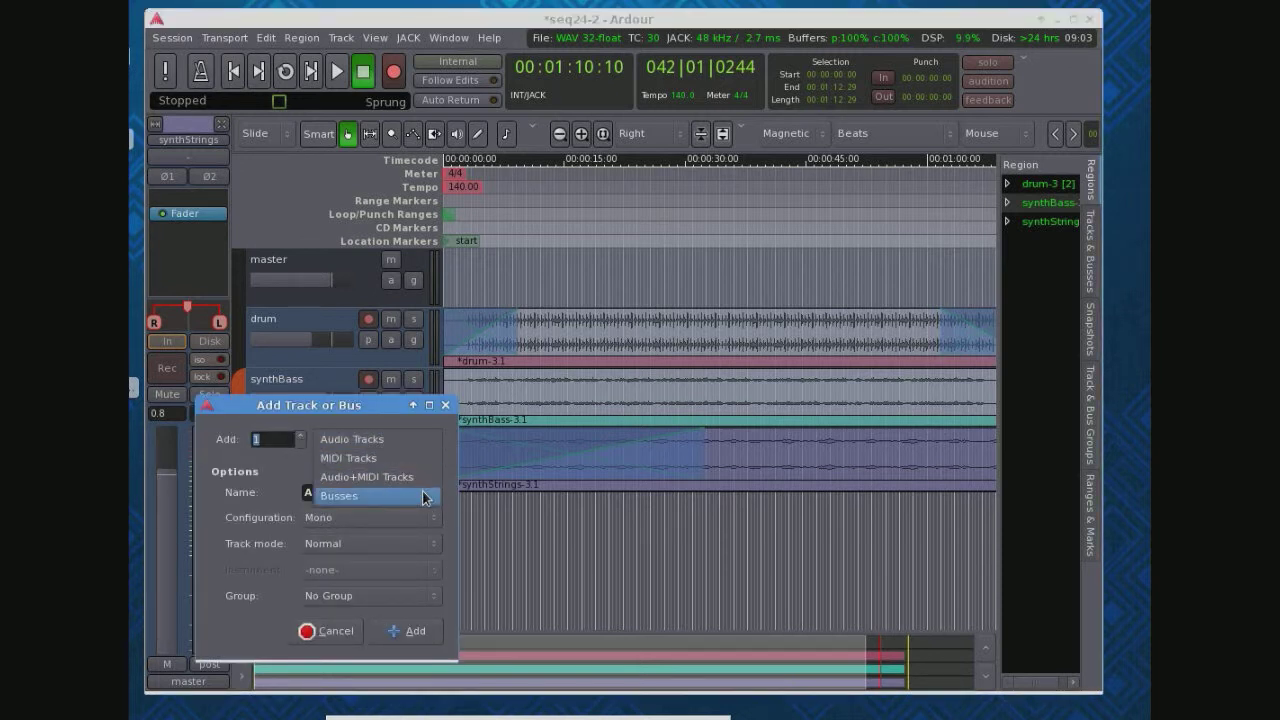
{"action": "left_click", "coordinate": [422, 492]}
{"action": "left_click", "coordinate": [430, 521]}
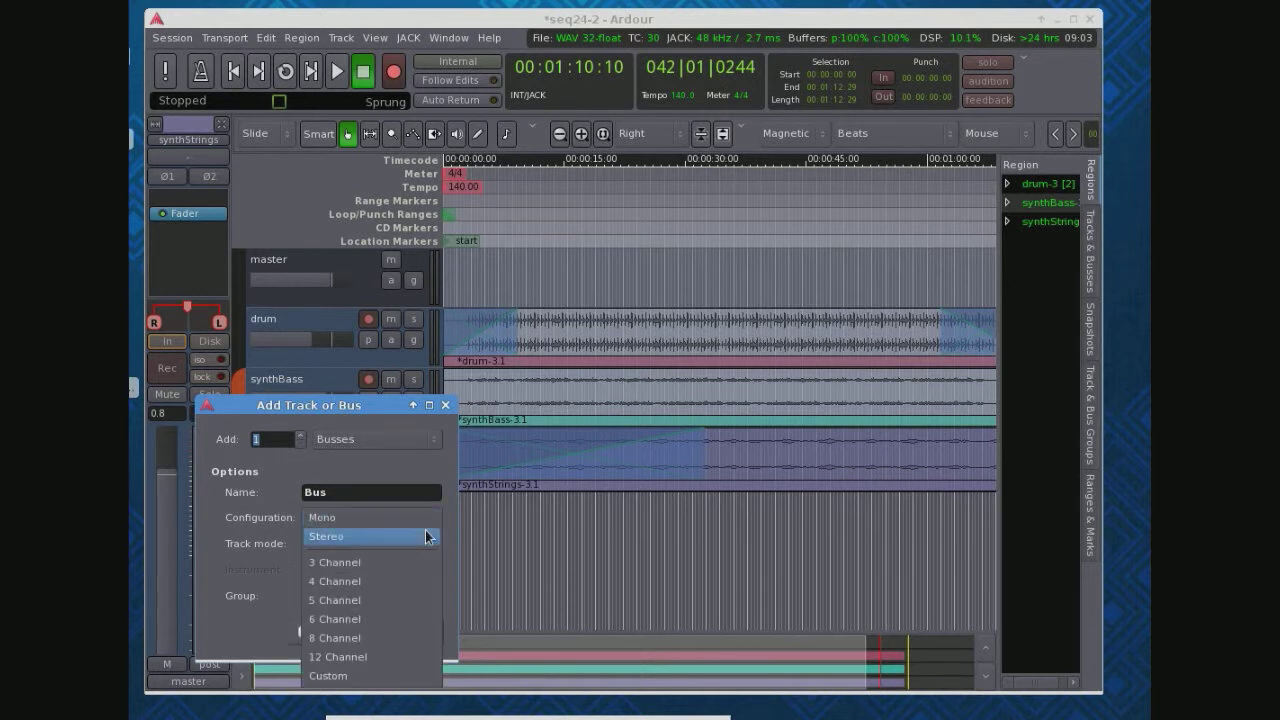
{"action": "left_click", "coordinate": [395, 533]}
{"action": "double_click", "coordinate": [366, 492]}
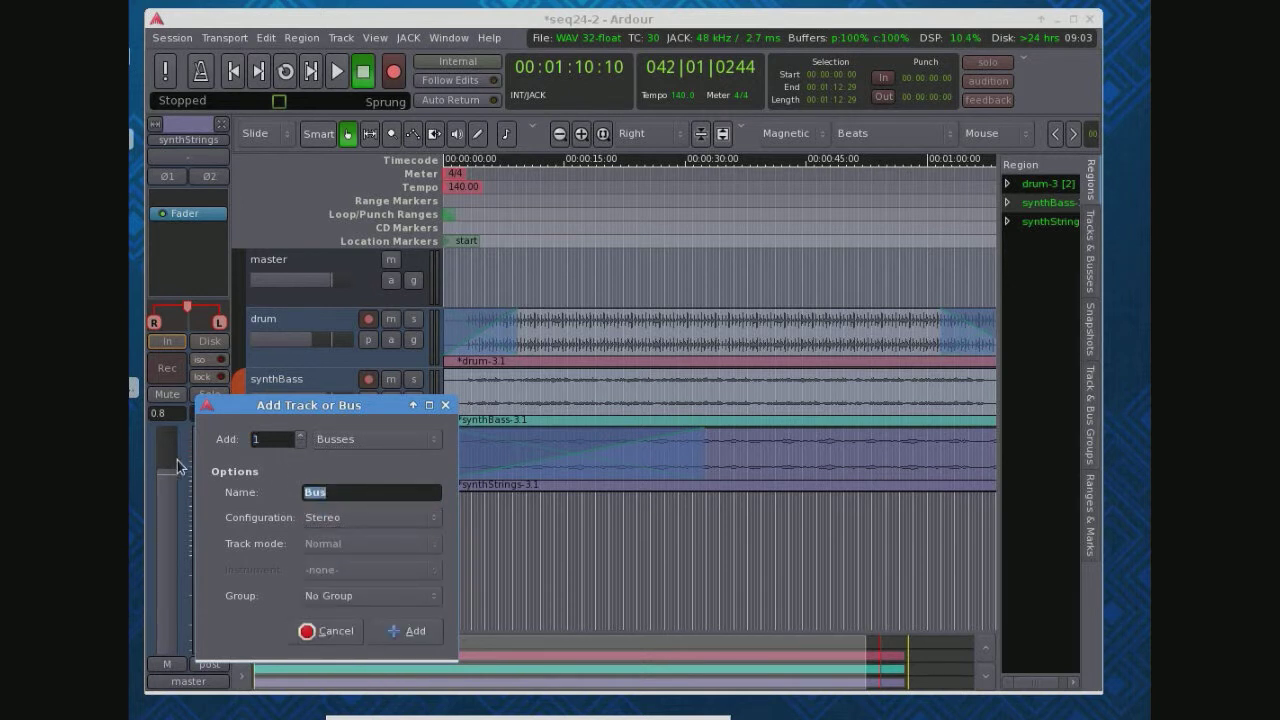
{"action": "type", "text": "nlanger"}
{"action": "left_click", "coordinate": [431, 630]}
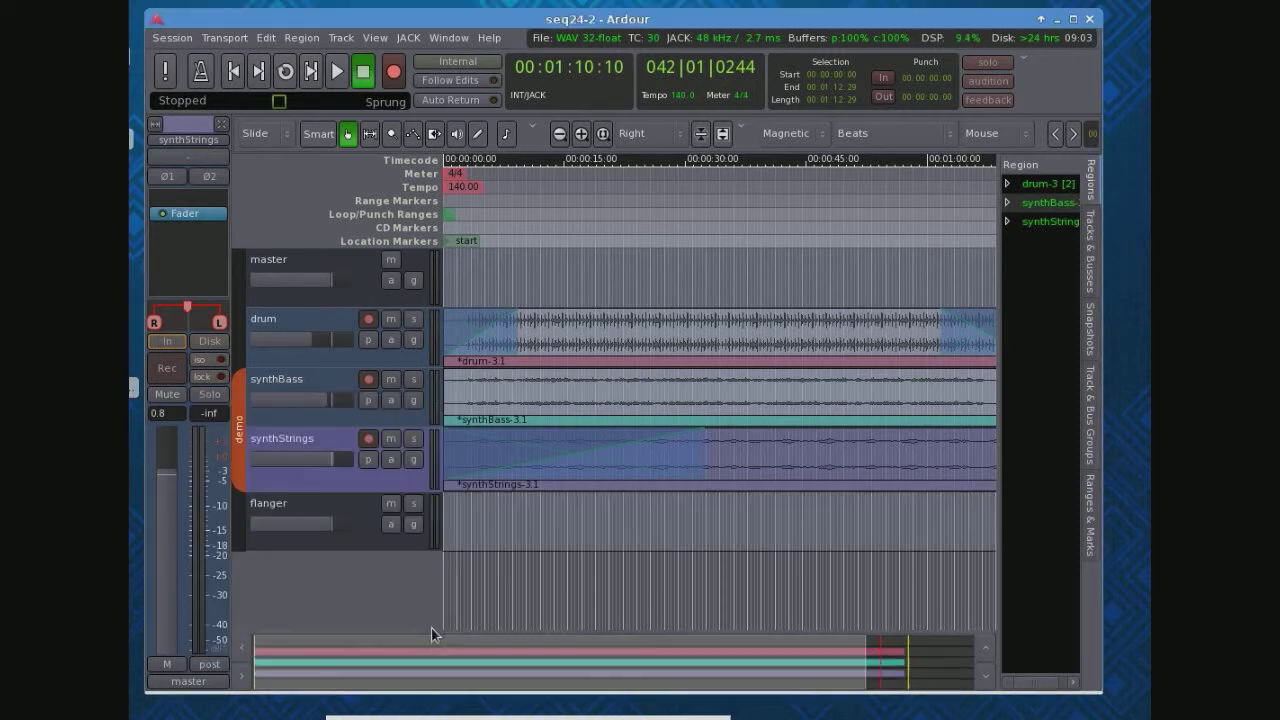
{"action": "right_click", "coordinate": [333, 507]}
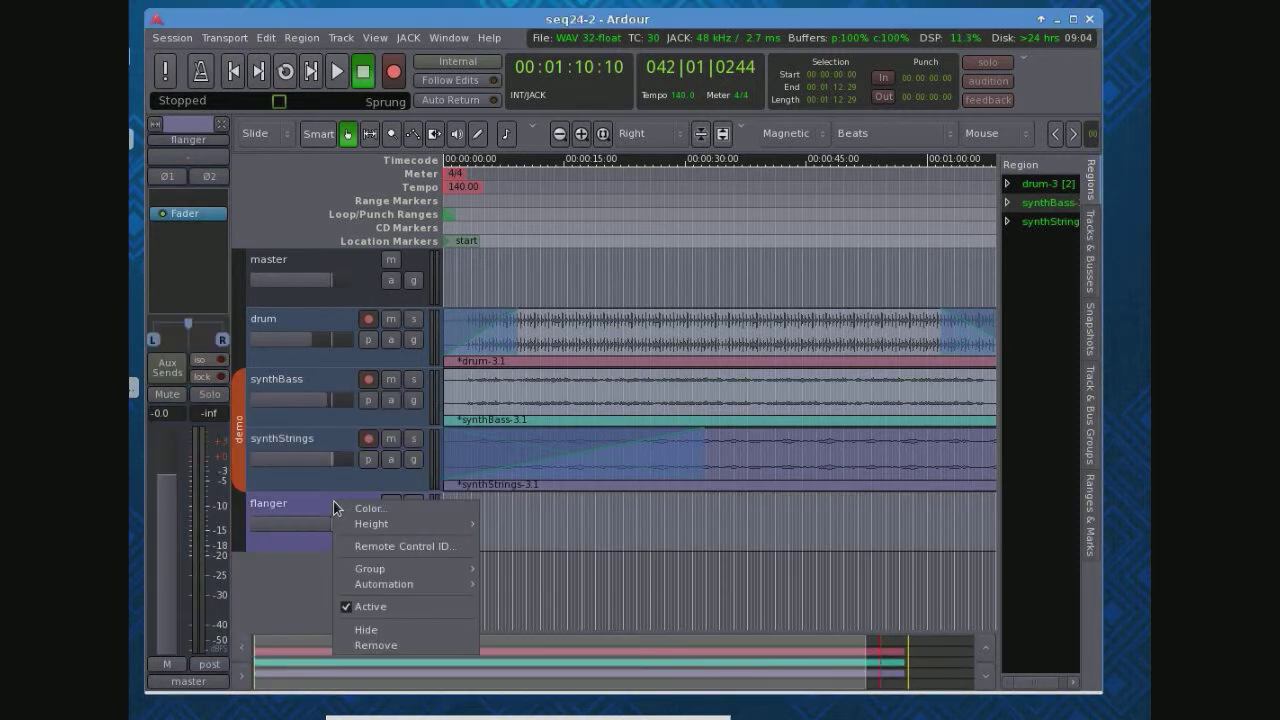
{"action": "left_click", "coordinate": [188, 236]}
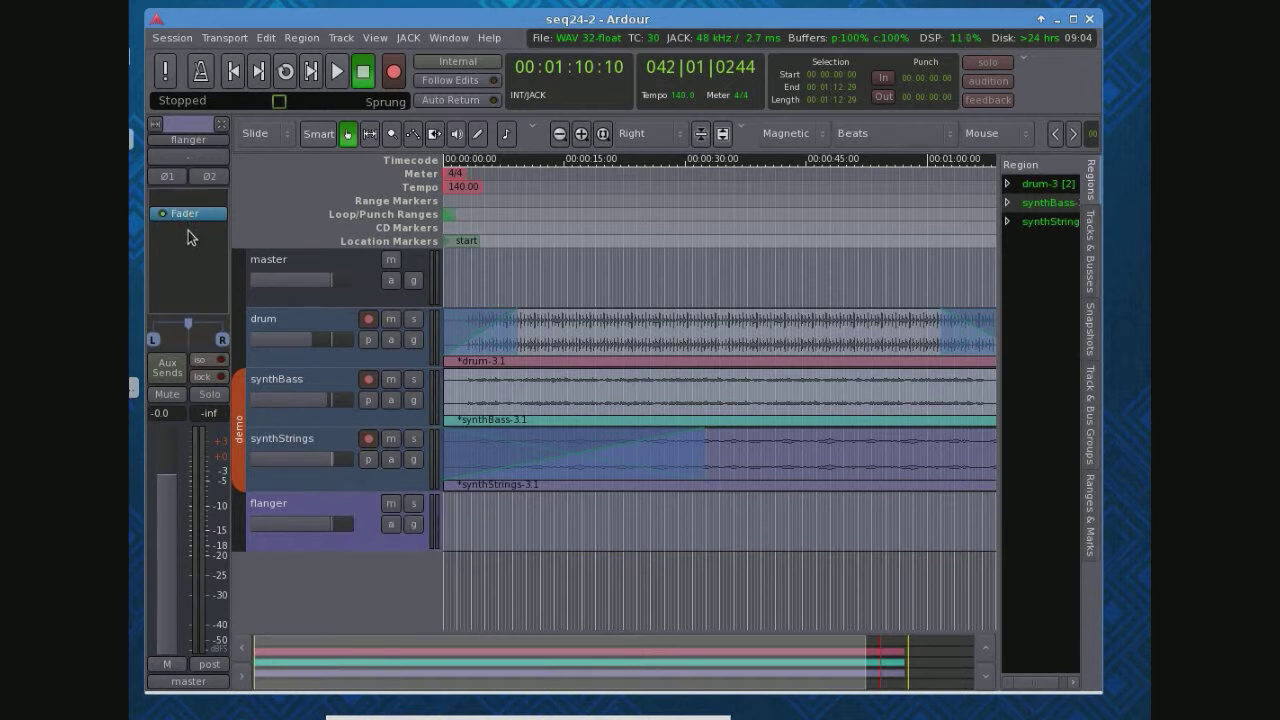
Insert Calf Flanger on the flanger bus via the Plugin Manager, filtering for 'fla'
{"action": "right_click", "coordinate": [190, 237]}
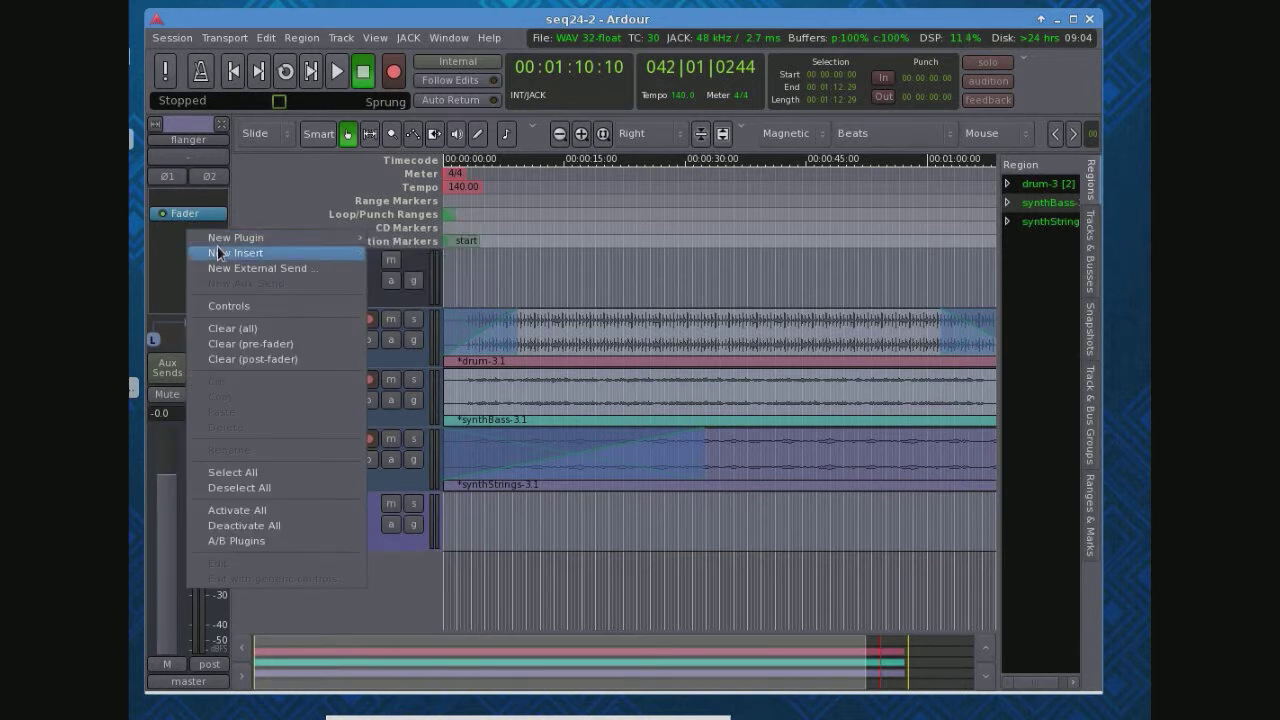
{"action": "mouse_move", "coordinate": [229, 243]}
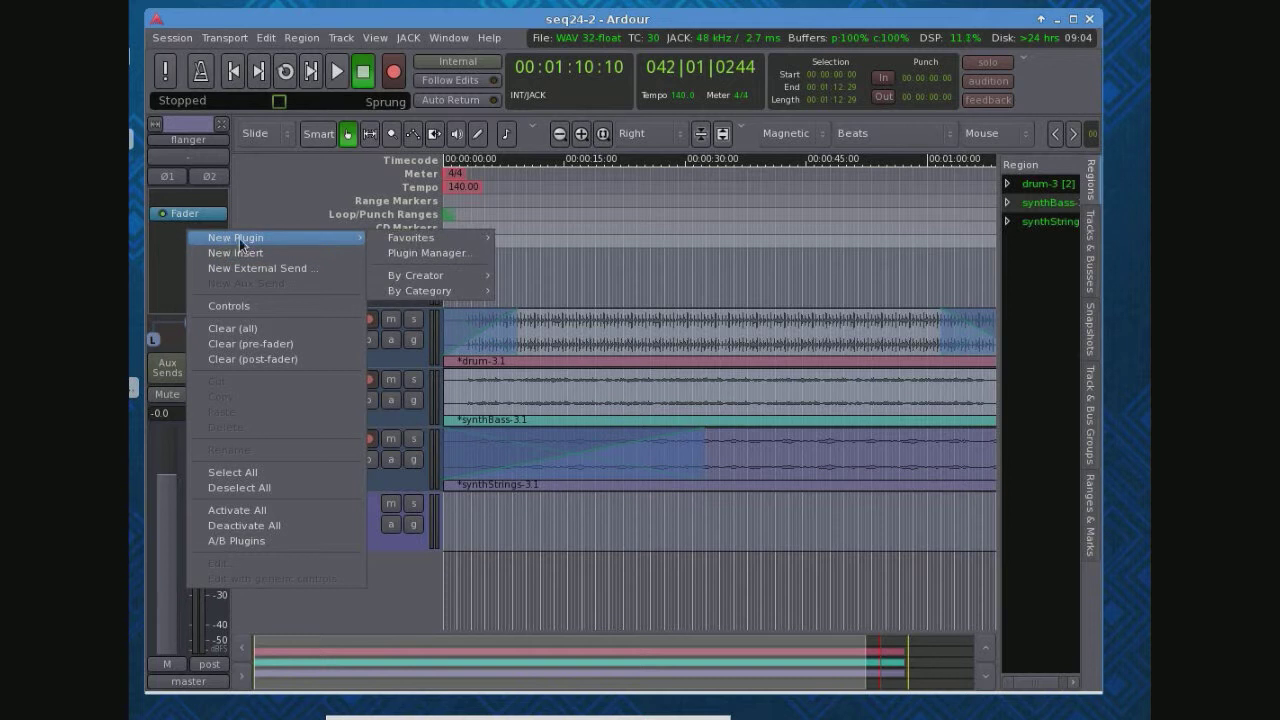
{"action": "left_click", "coordinate": [428, 256]}
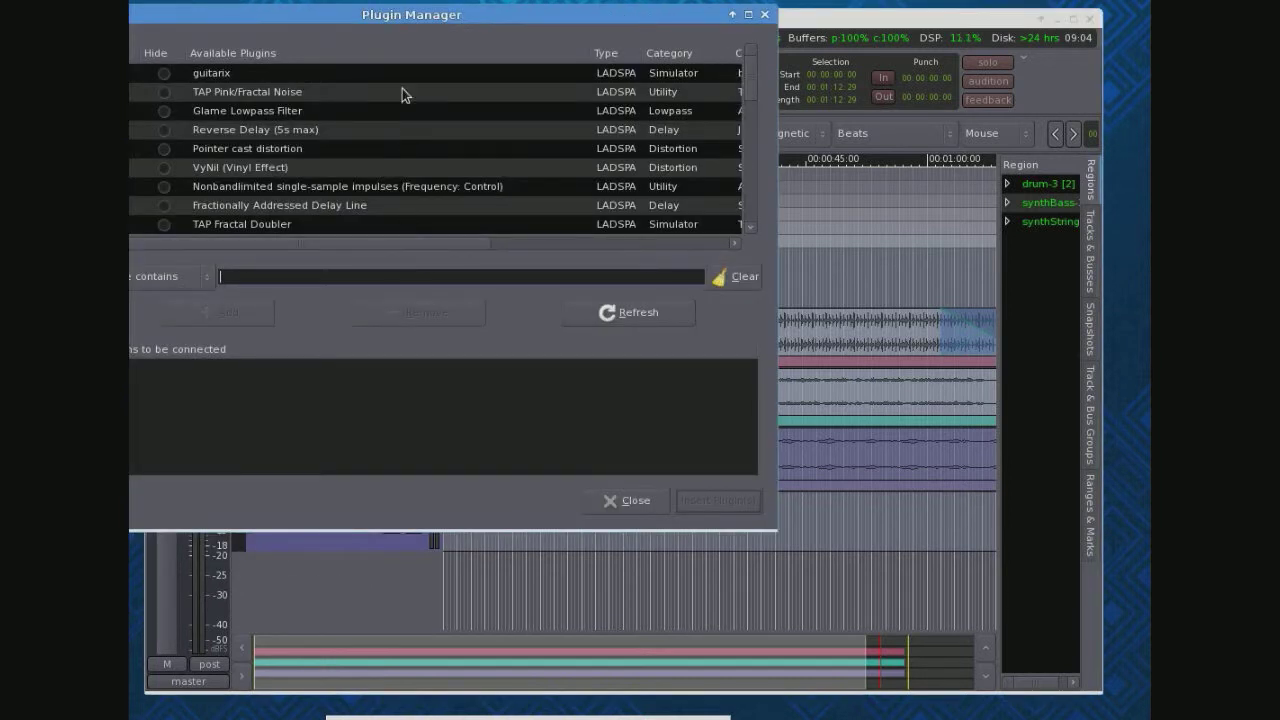
{"action": "left_click_drag", "start_coordinate": [387, 20], "coordinate": [452, 42]}
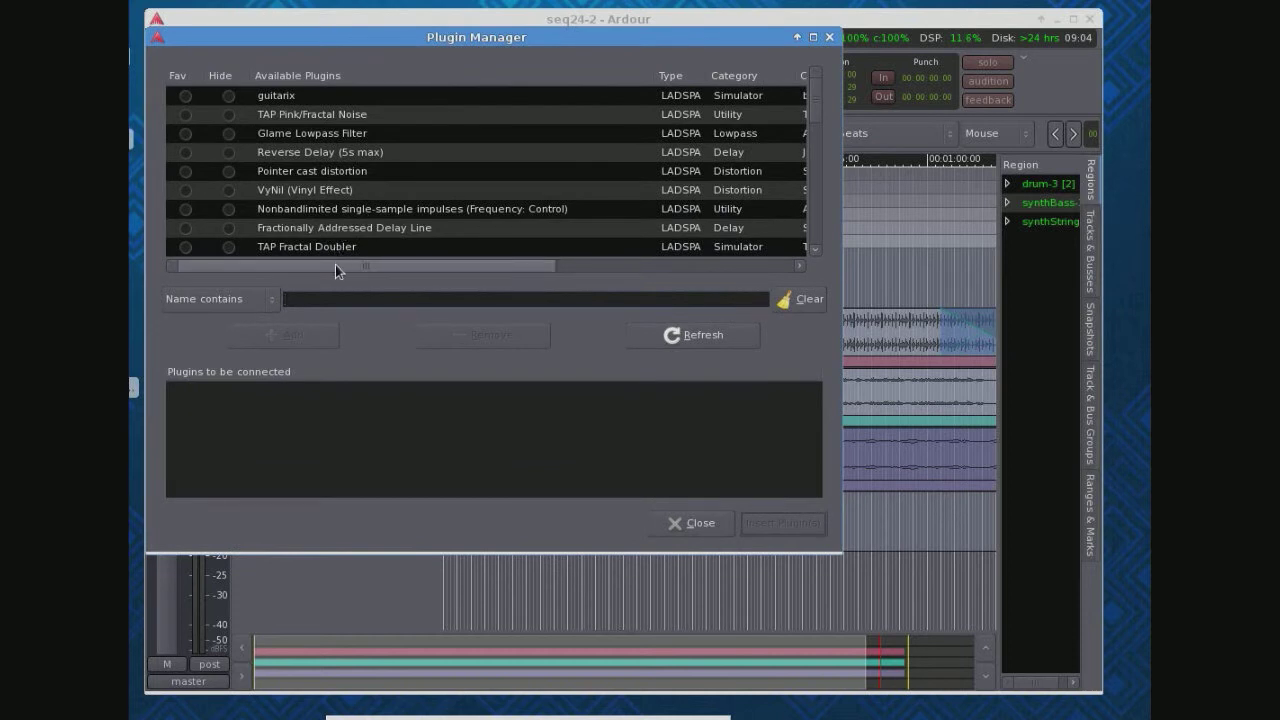
{"action": "type", "text": "fla"}
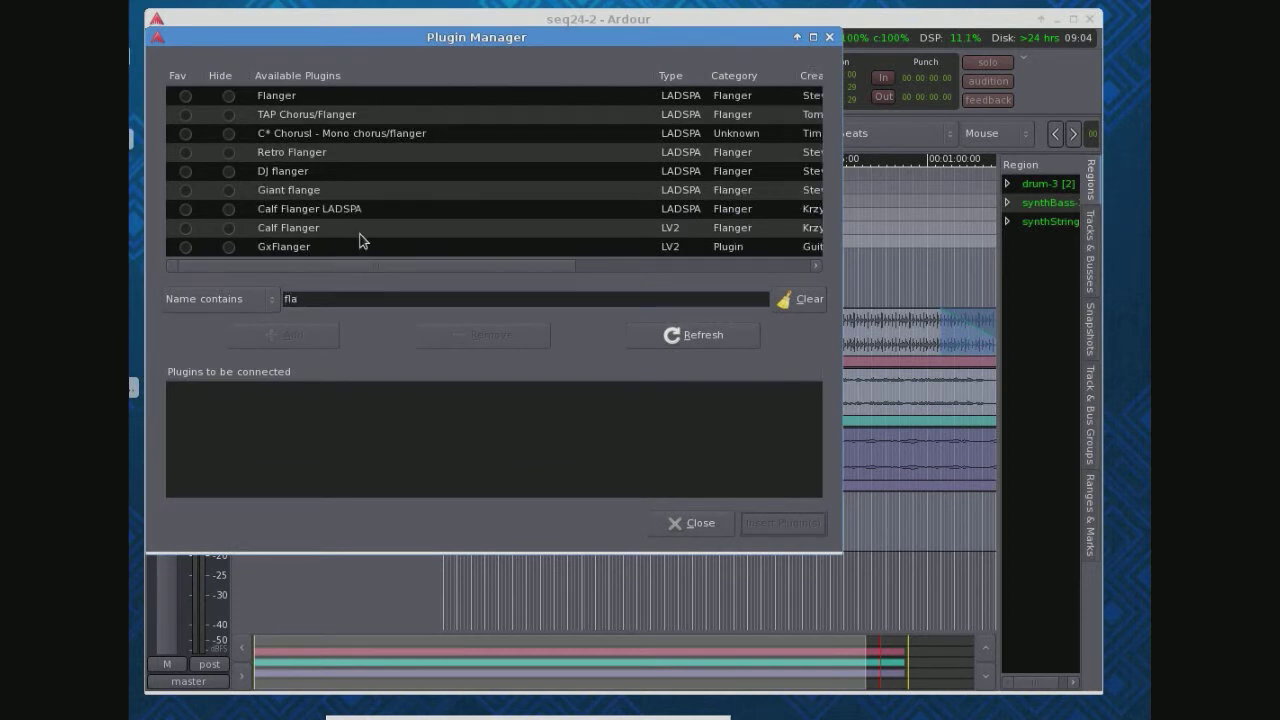
{"action": "double_click", "coordinate": [362, 230]}
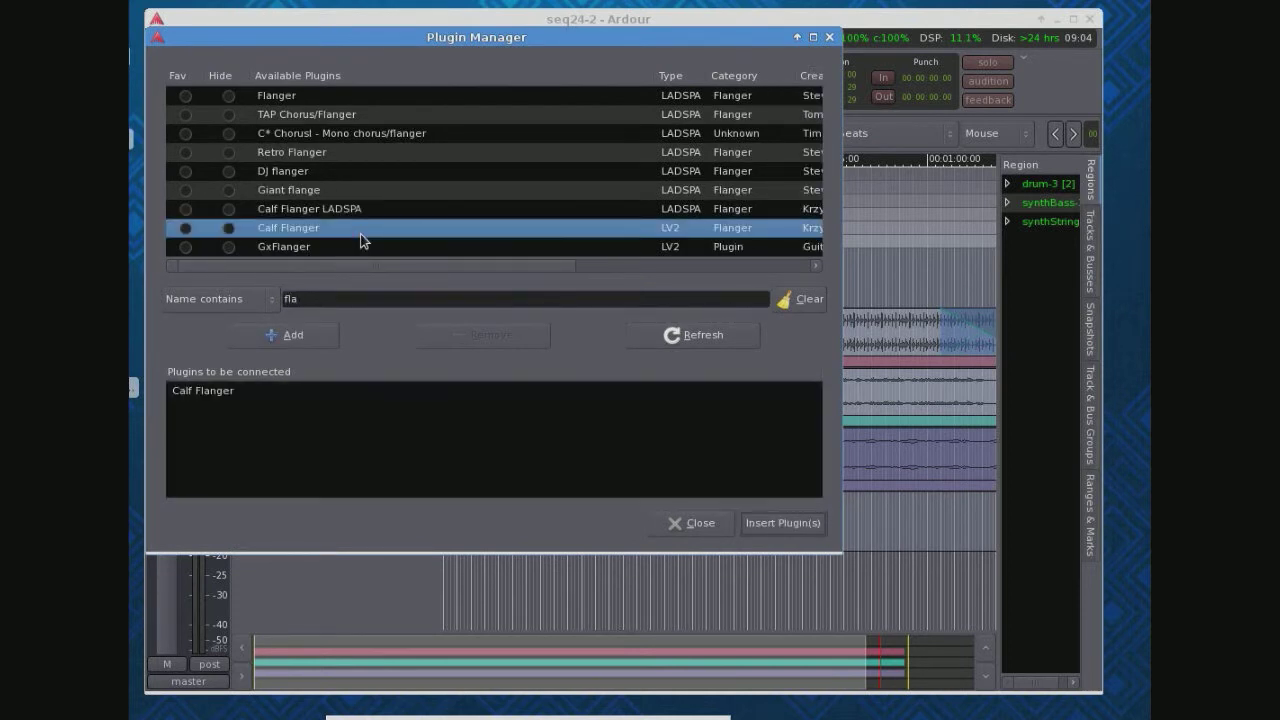
{"action": "left_click", "coordinate": [781, 524]}
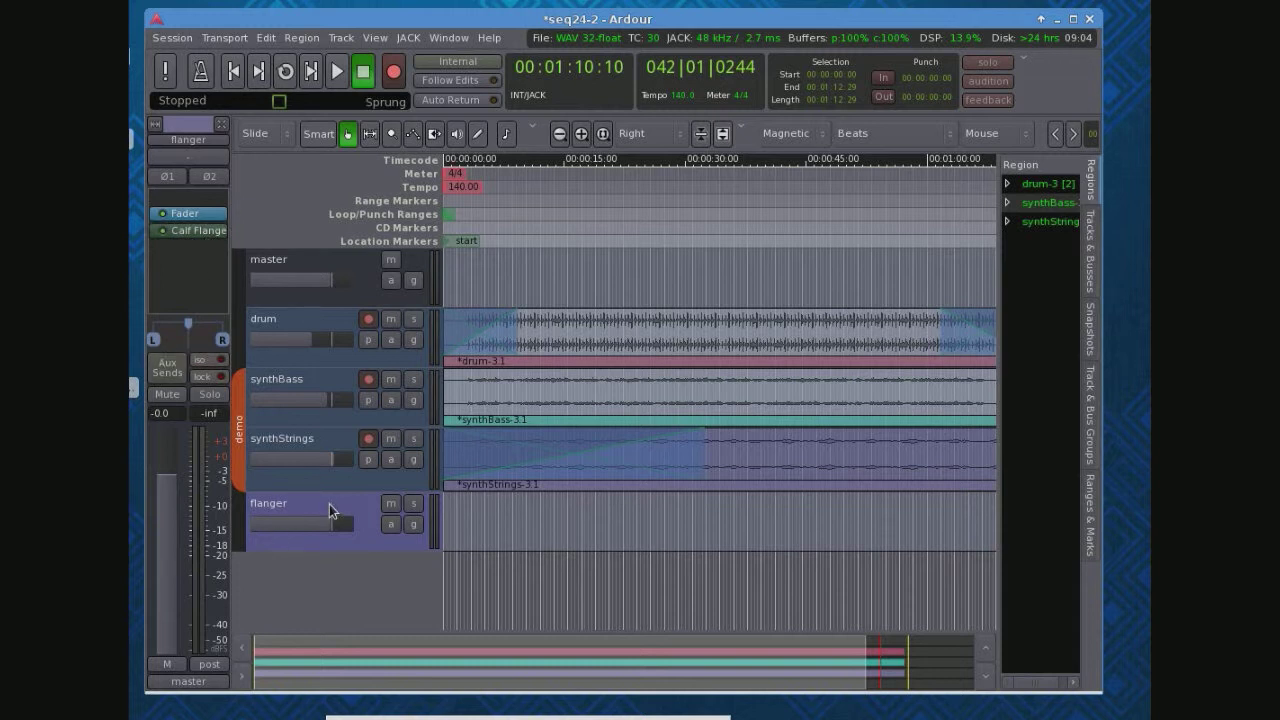
Add a New Aux Send to flanger in synthStrings' processor box
{"action": "left_click", "coordinate": [308, 443]}
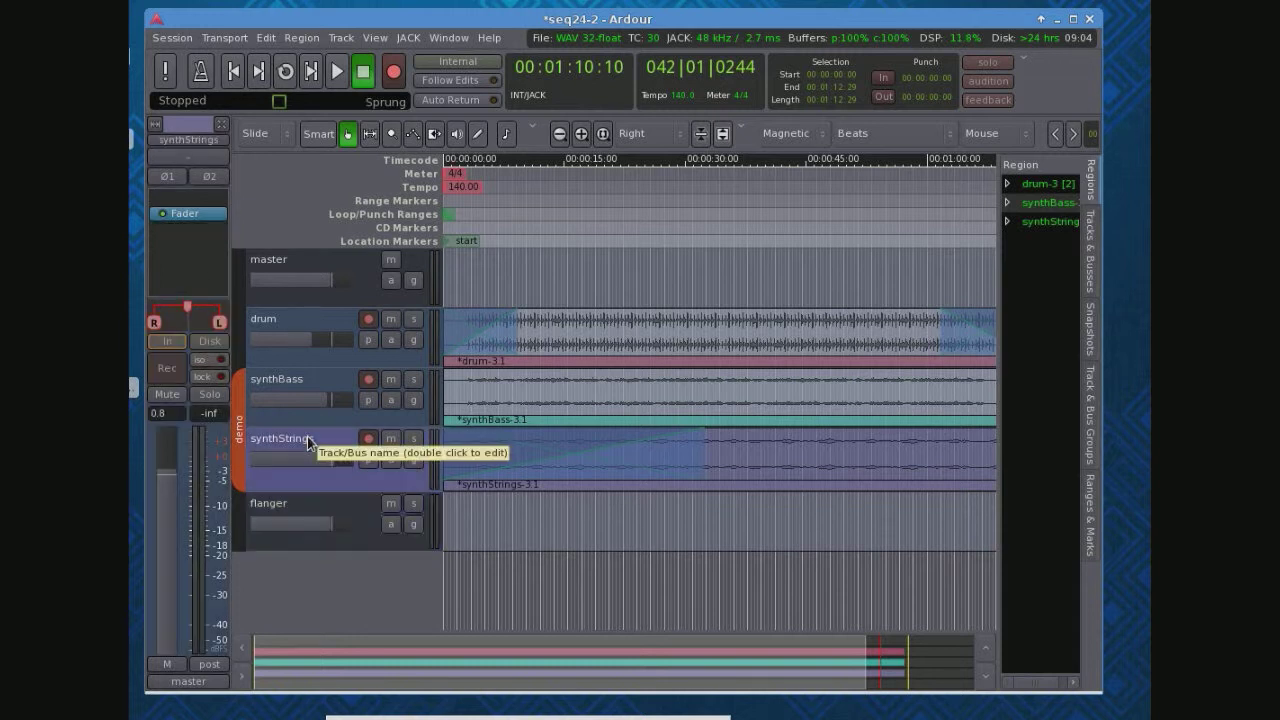
{"action": "right_click", "coordinate": [200, 198]}
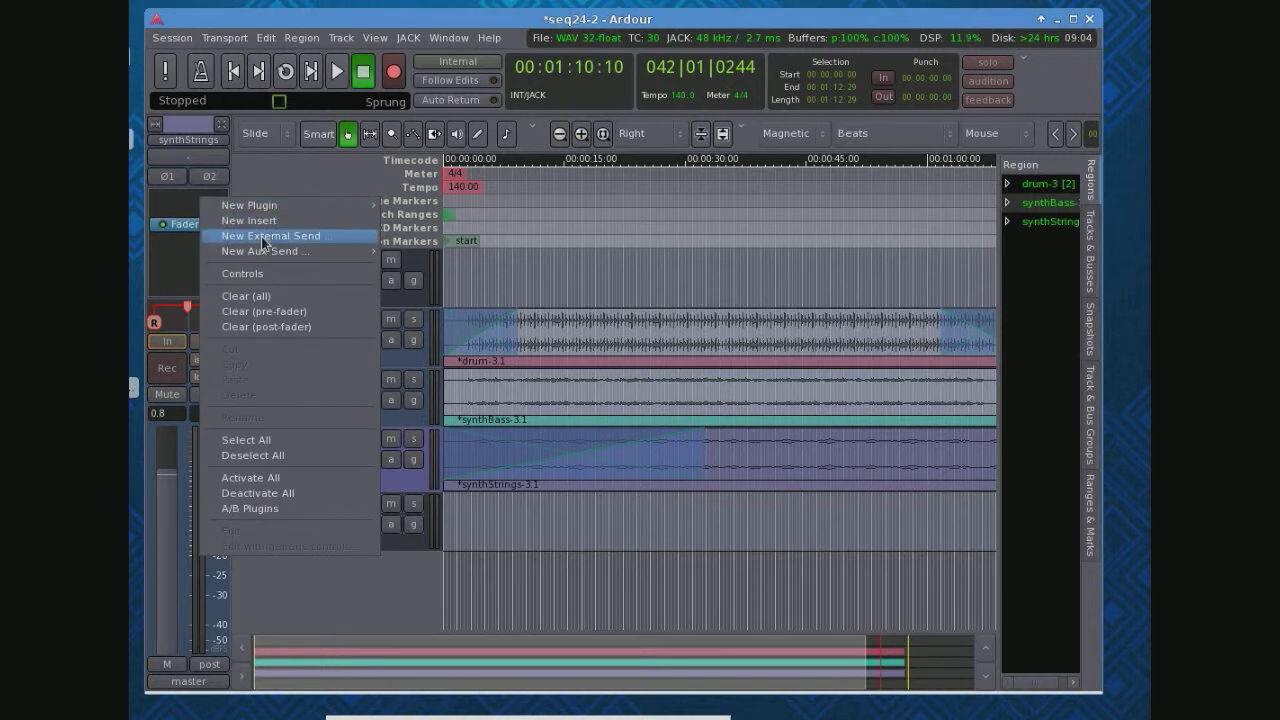
{"action": "mouse_move", "coordinate": [268, 252]}
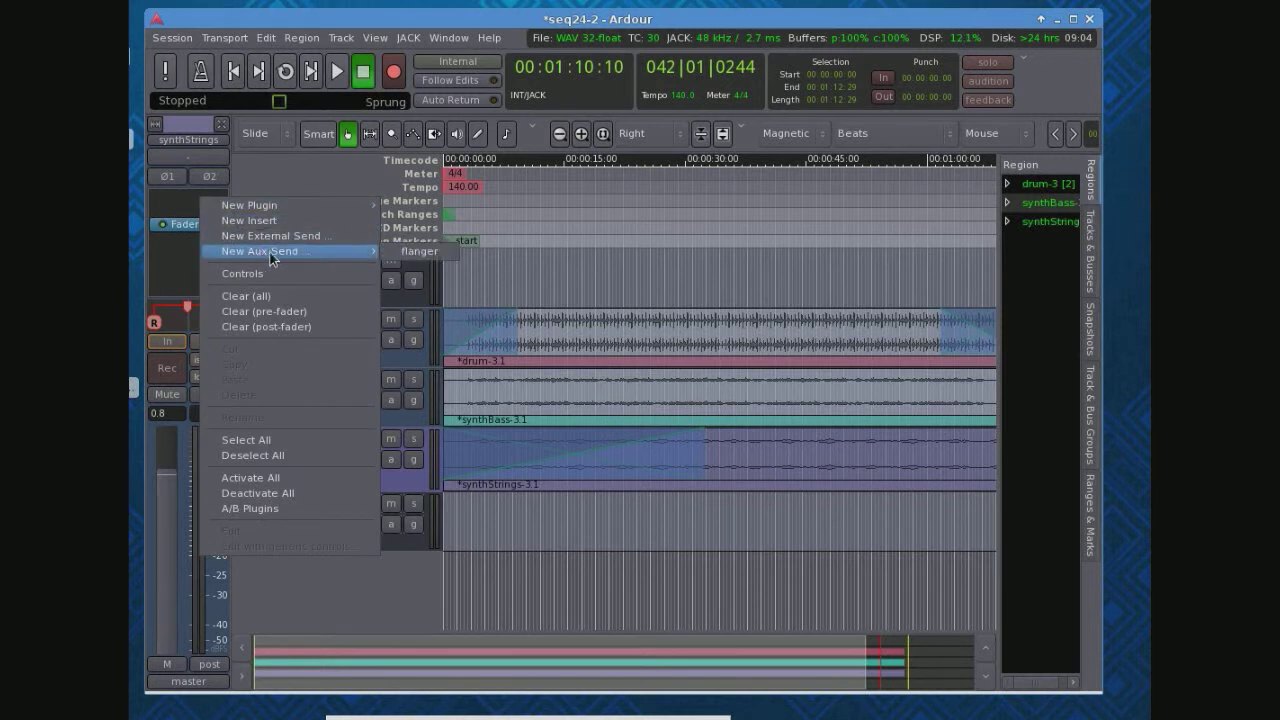
{"action": "left_click", "coordinate": [407, 258]}
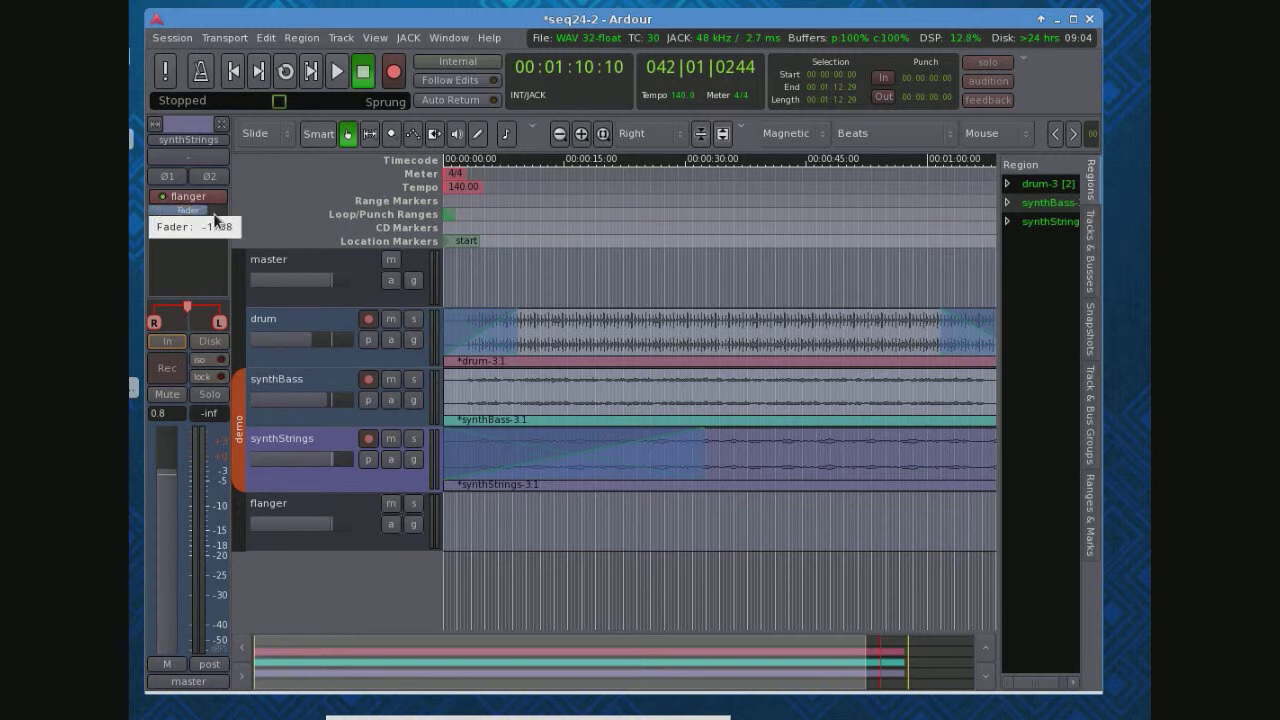
{"action": "mouse_move", "coordinate": [218, 219]}
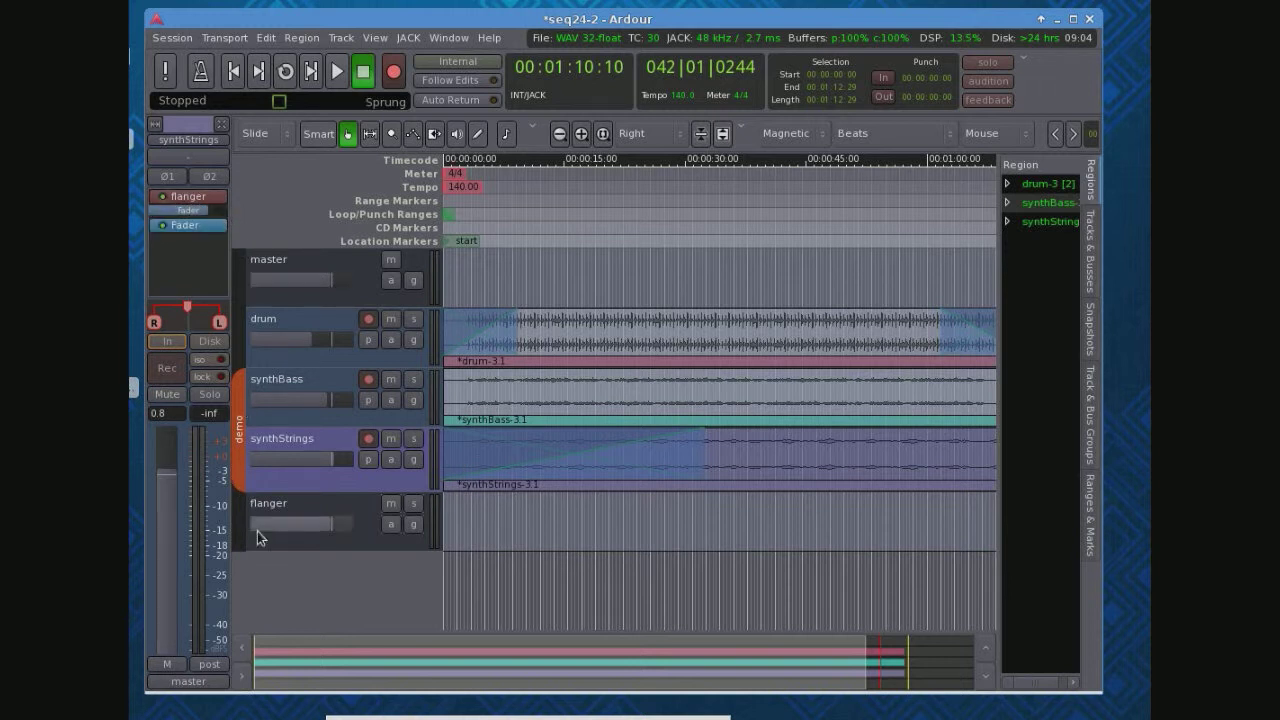
{"action": "left_click", "coordinate": [183, 228]}
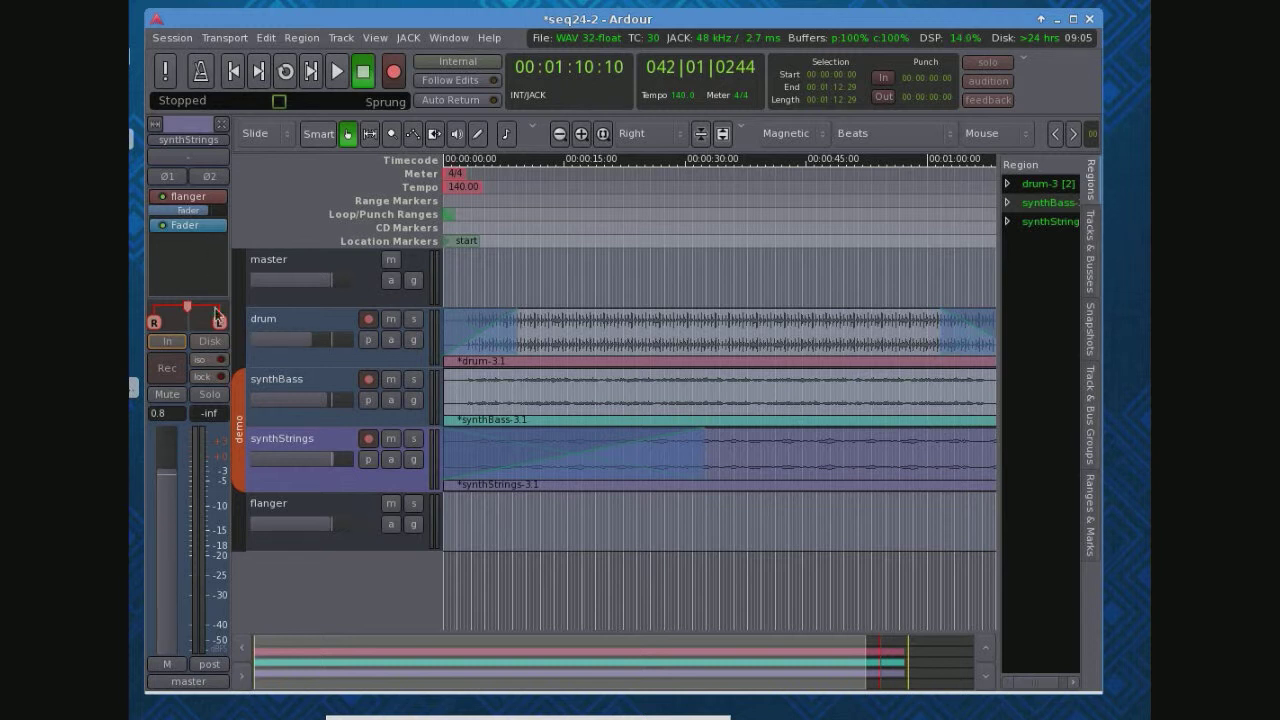
Show the Calf Flanger Amount lane via the flanger bus's Processor automation menu
{"action": "left_click", "coordinate": [393, 526]}
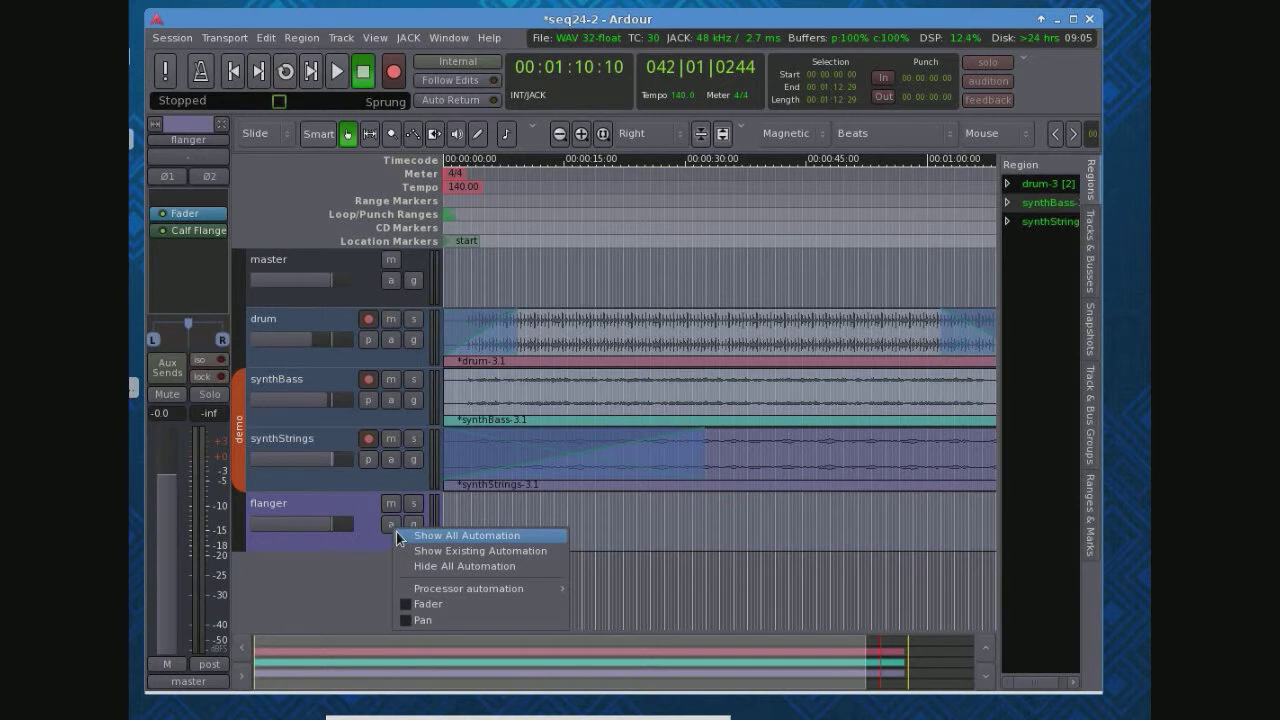
{"action": "mouse_move", "coordinate": [431, 587]}
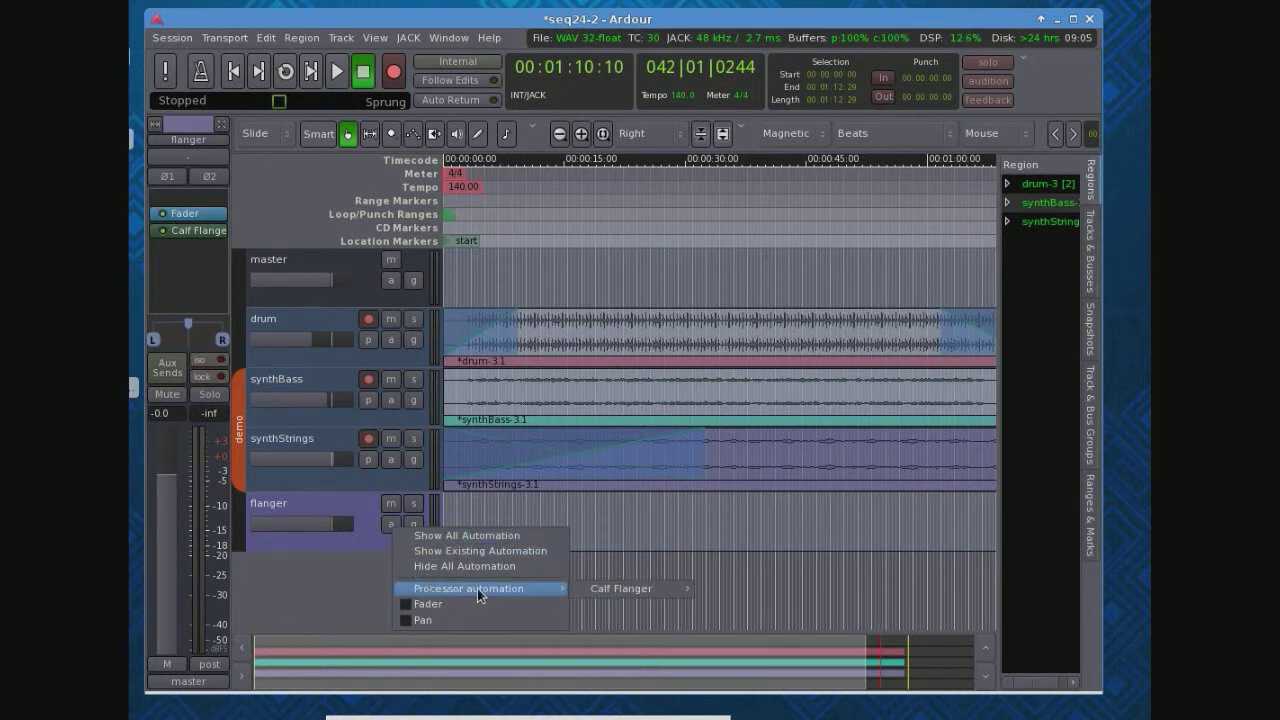
{"action": "mouse_move", "coordinate": [608, 588]}
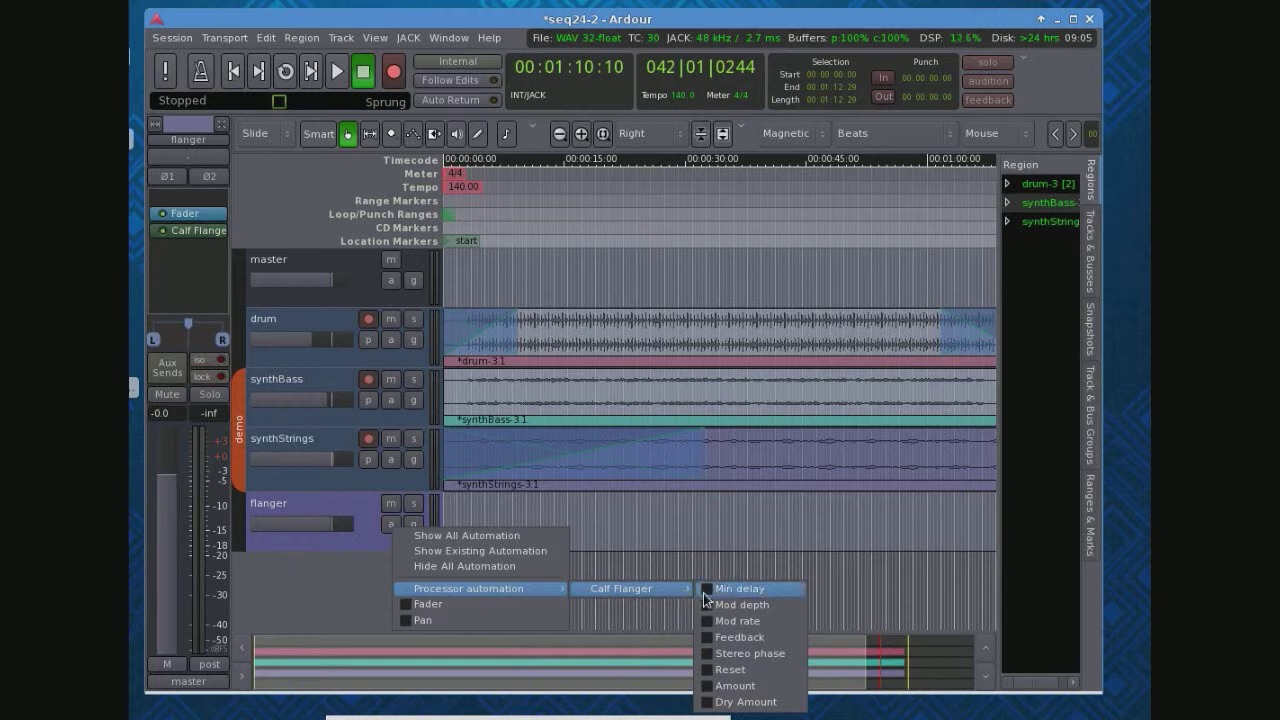
{"action": "left_click", "coordinate": [735, 686]}
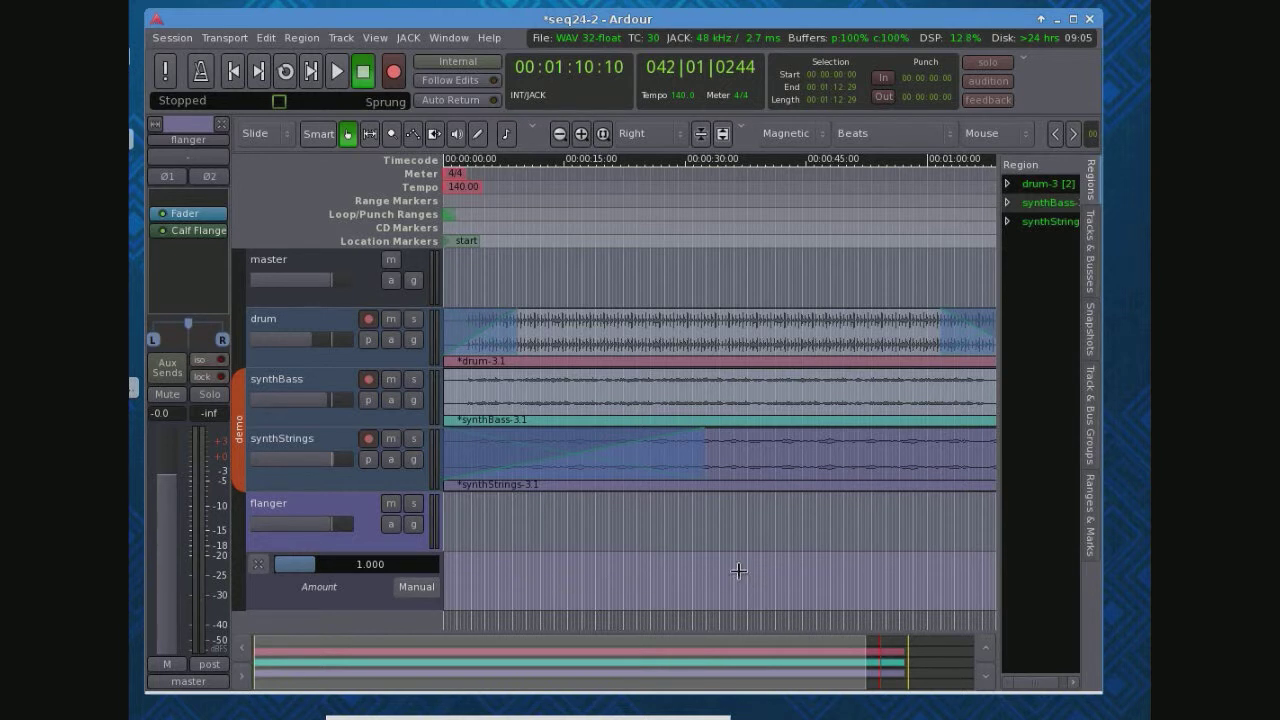
Open the Calf Flanger plugin window and move it clear of the track headers and transport
{"action": "double_click", "coordinate": [185, 232]}
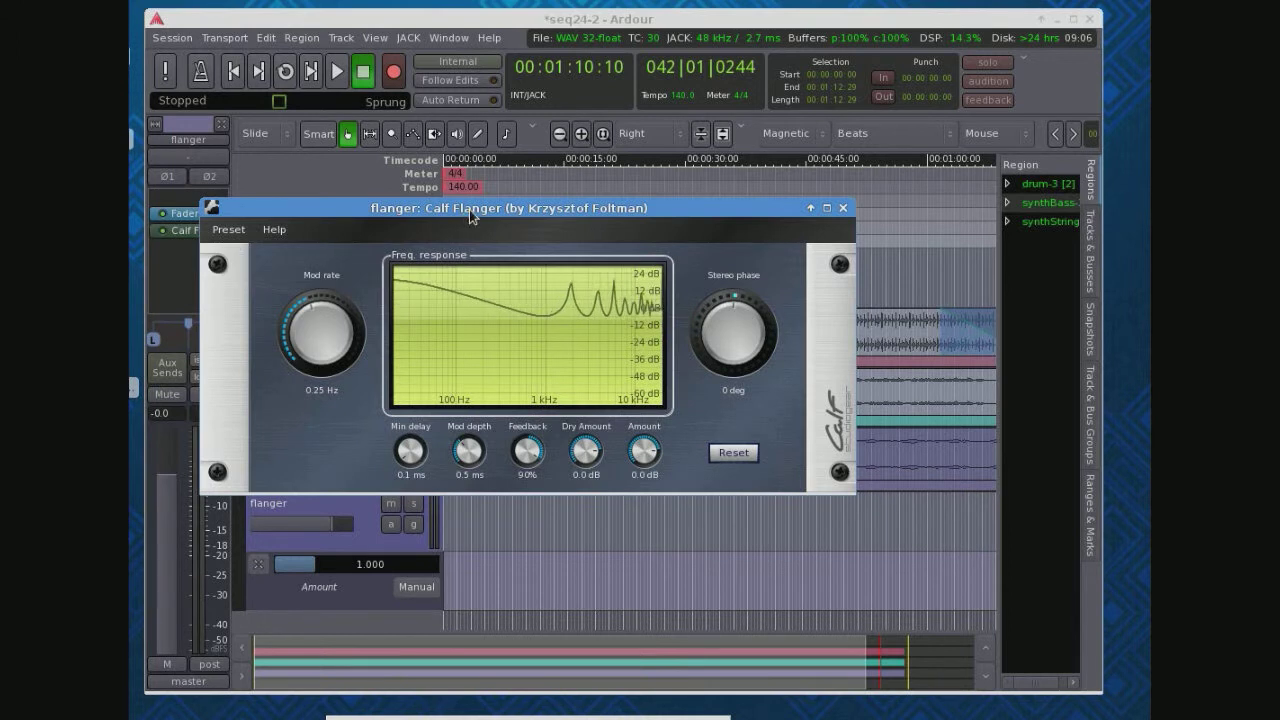
{"action": "left_click_drag", "start_coordinate": [469, 209], "coordinate": [606, 84]}
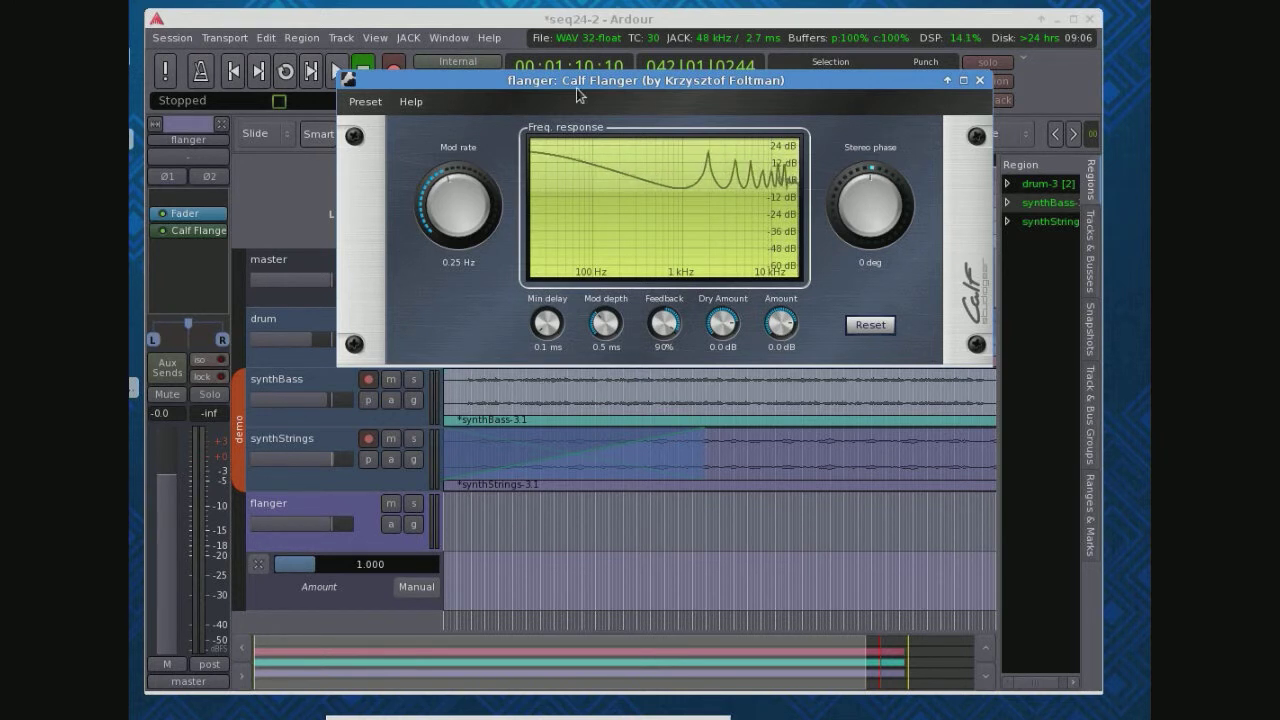
{"action": "left_click_drag", "start_coordinate": [513, 83], "coordinate": [516, 137]}
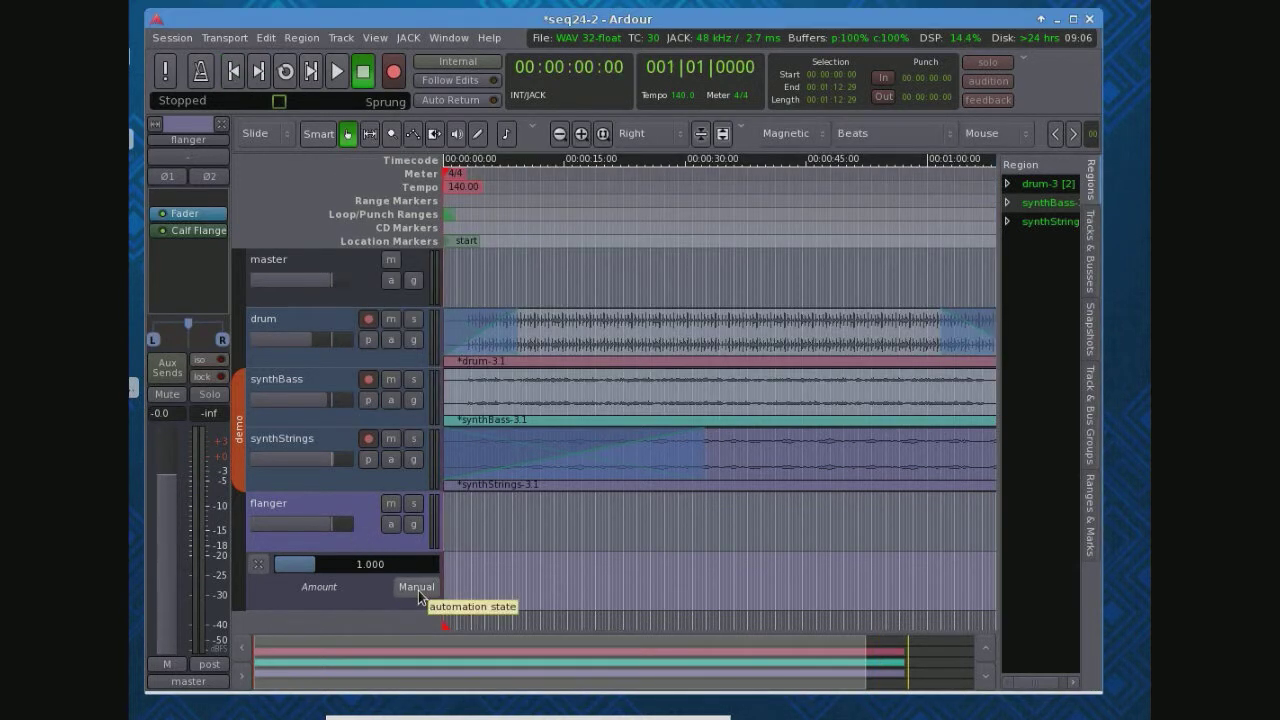
Switch the Amount automation lane to Write mode and select the synthStrings track
{"action": "left_click", "coordinate": [418, 588]}
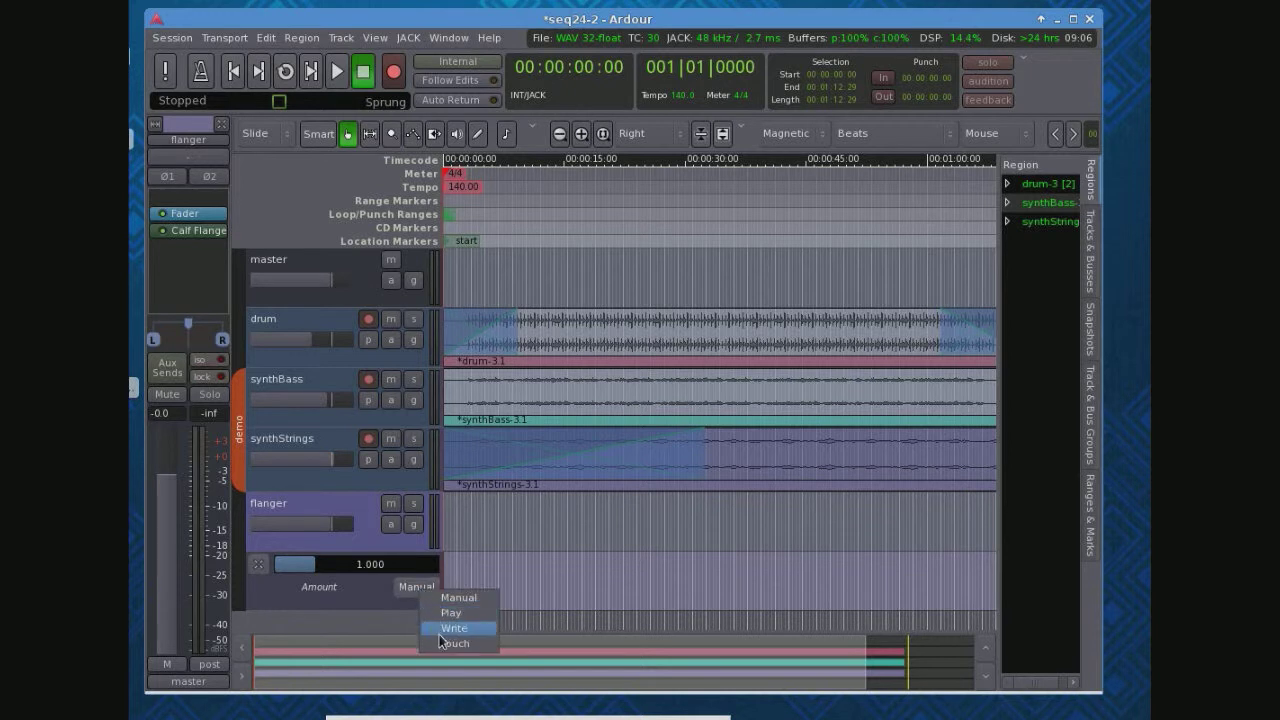
{"action": "left_click", "coordinate": [450, 628]}
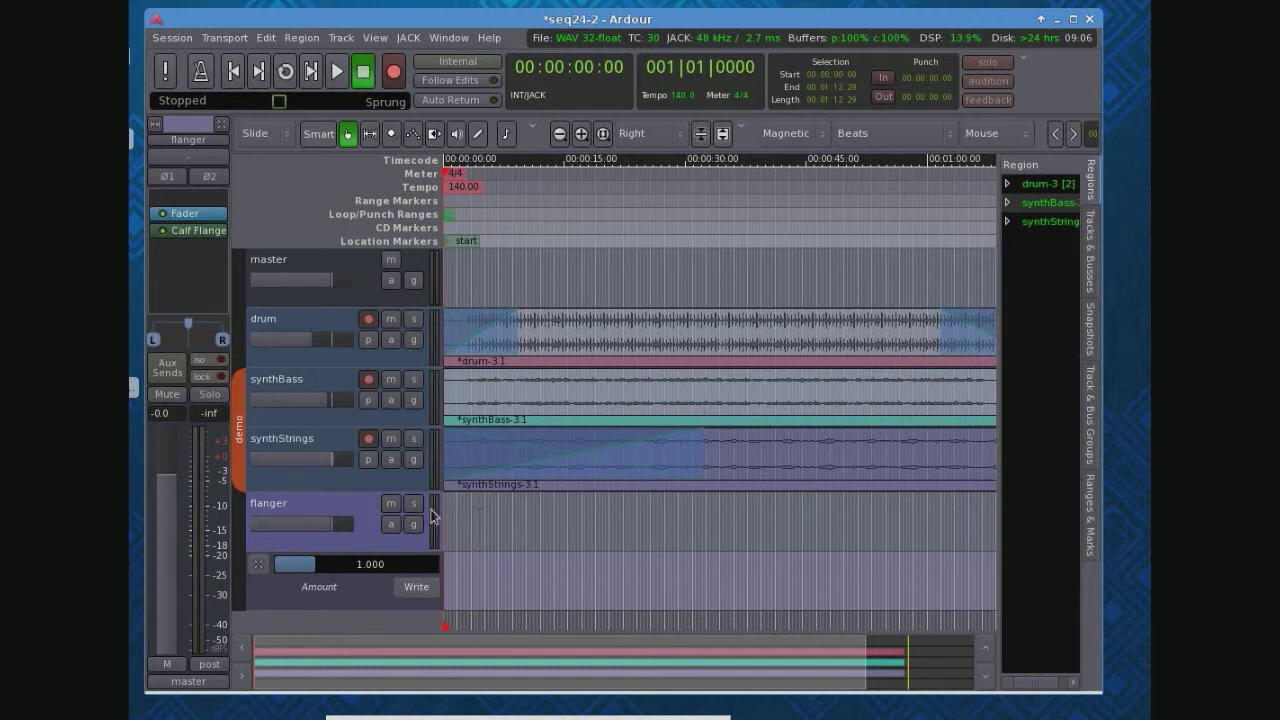
{"action": "left_click", "coordinate": [310, 441]}
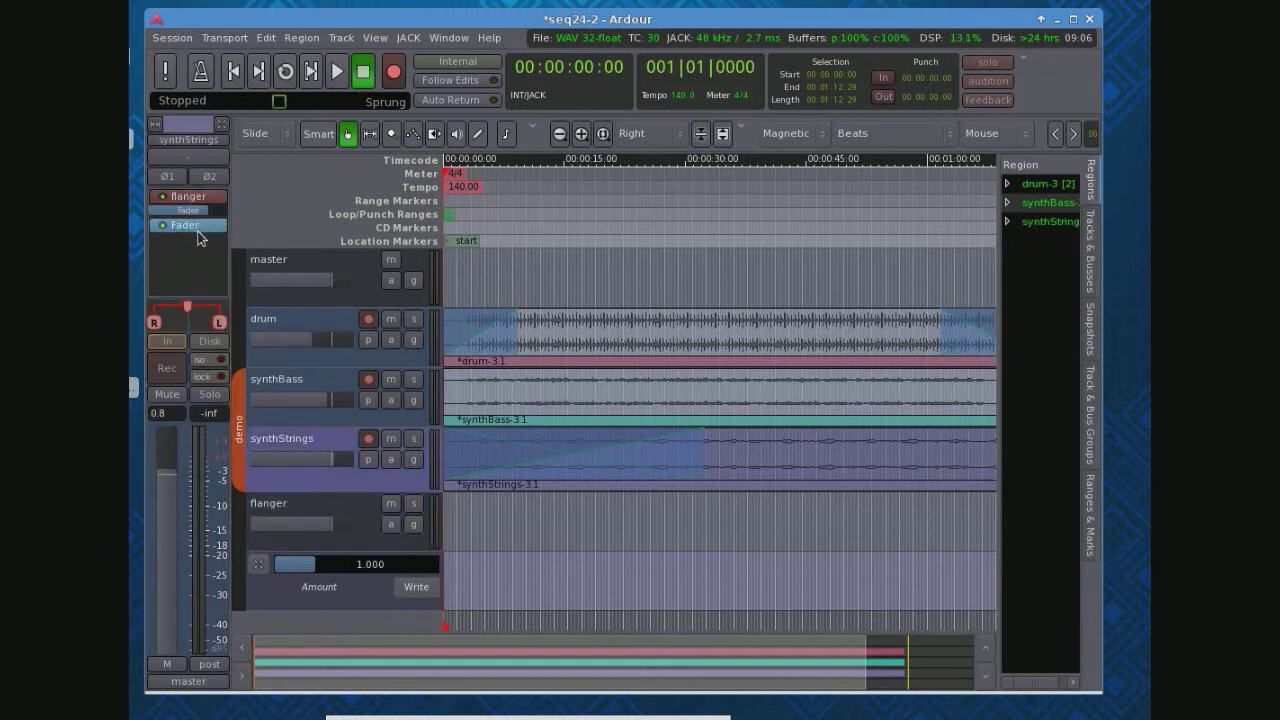
During playback, vary flanger Amount, reduce depth, lower feedback and dry, raise minimum delay
{"action": "left_click", "coordinate": [337, 72]}
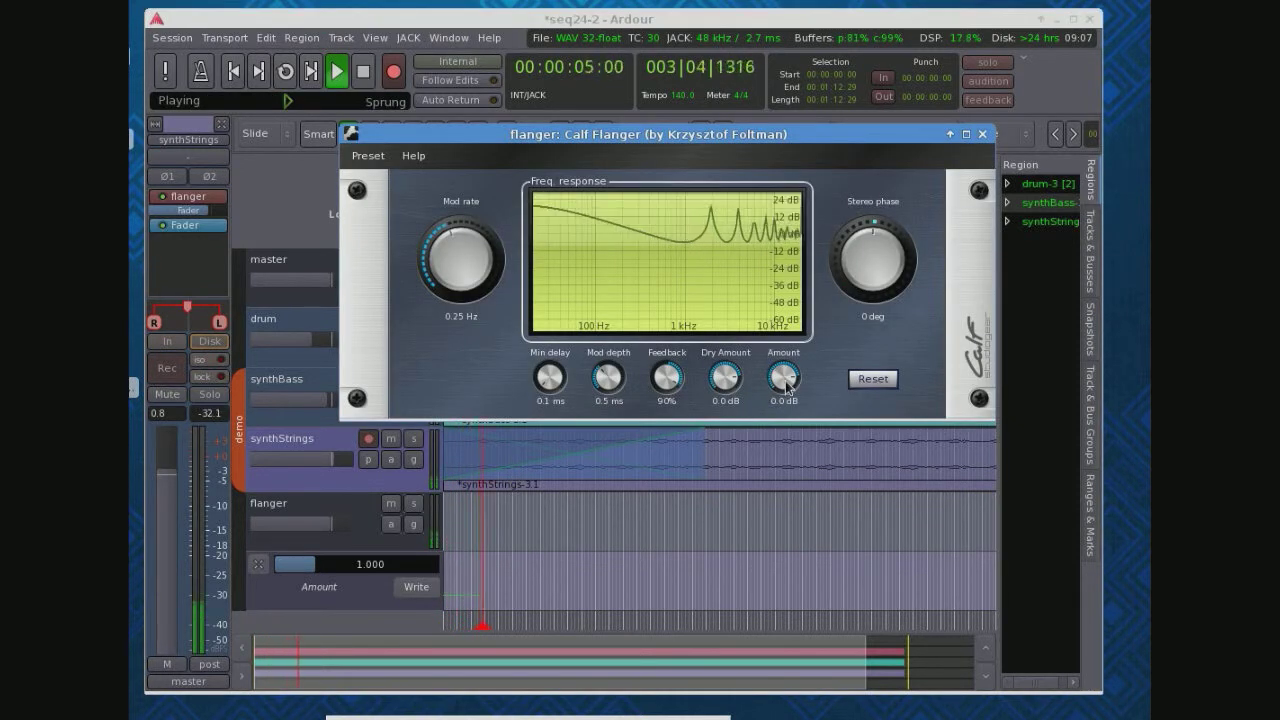
{"action": "left_click_drag", "start_coordinate": [786, 389], "coordinate": [785, 378]}
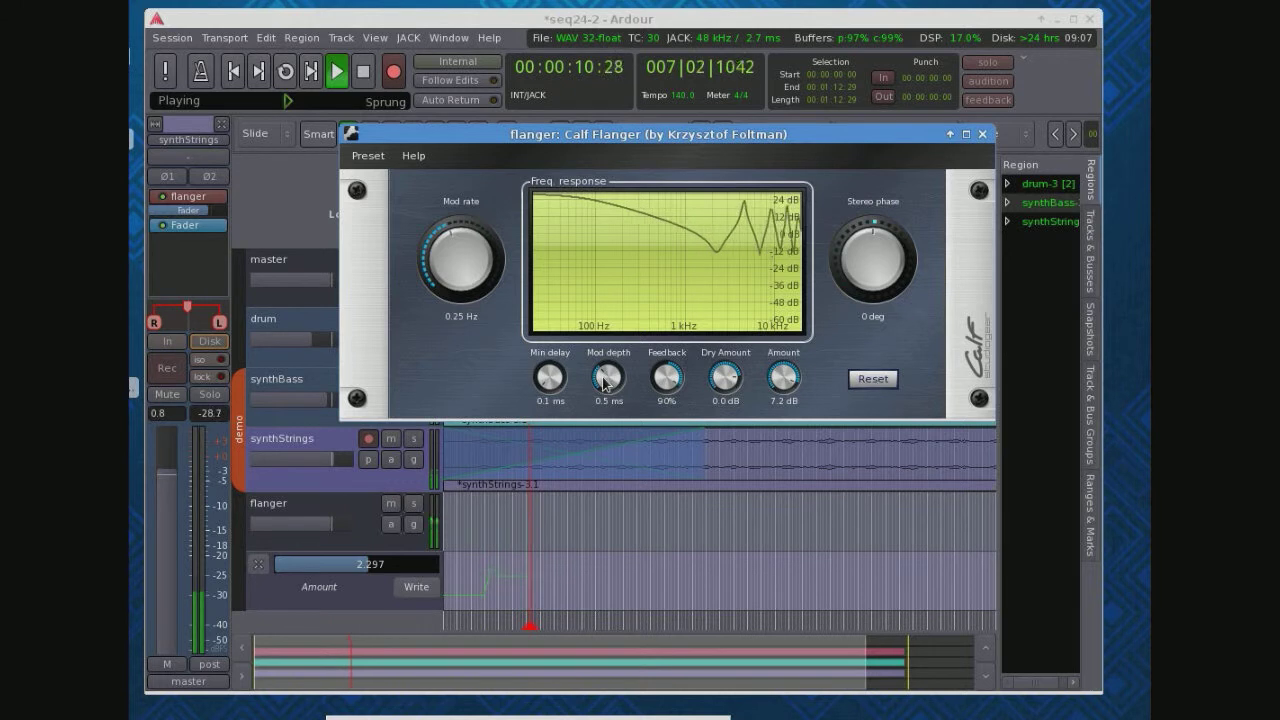
{"action": "left_click_drag", "start_coordinate": [604, 383], "coordinate": [641, 394]}
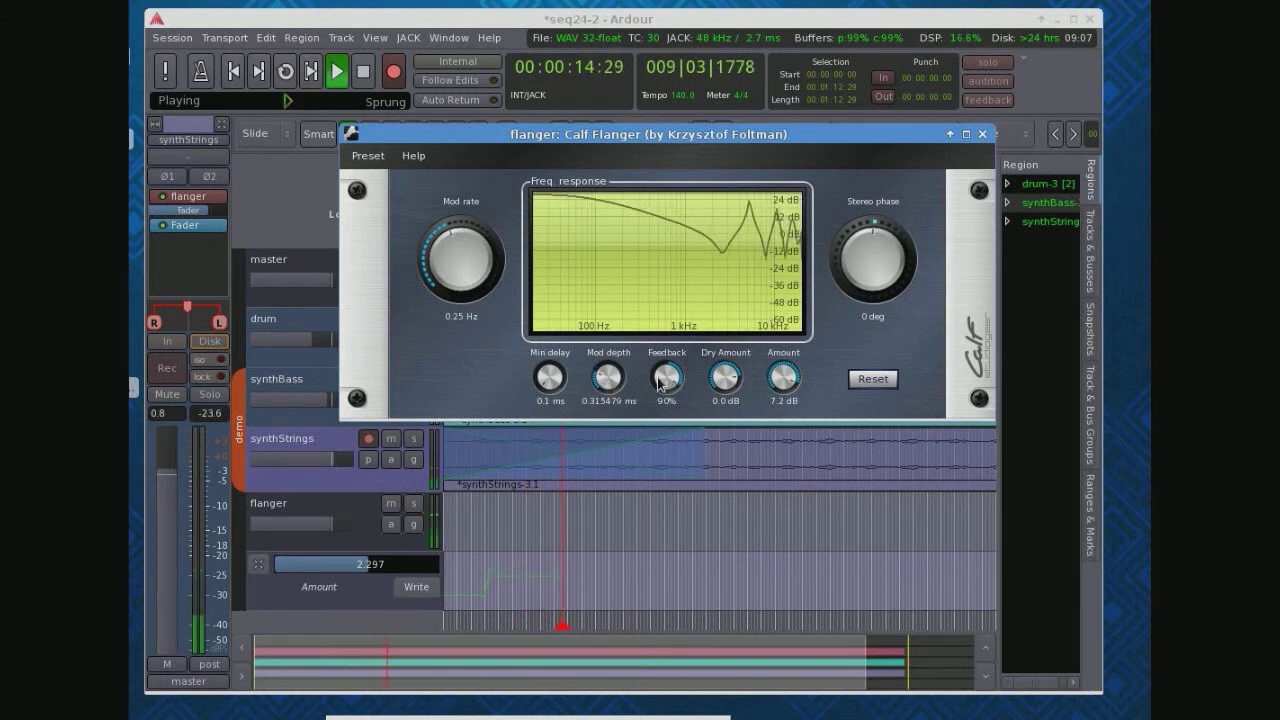
{"action": "left_click_drag", "start_coordinate": [660, 383], "coordinate": [777, 466]}
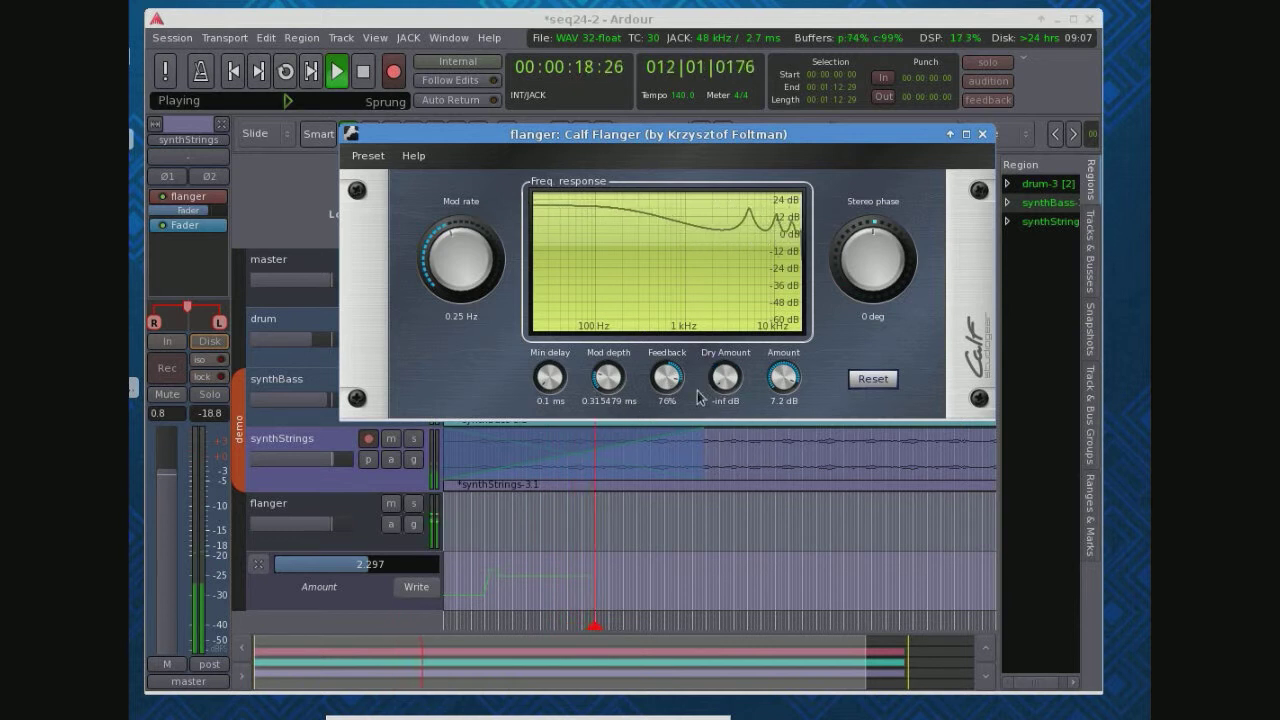
{"action": "left_click_drag", "start_coordinate": [553, 389], "coordinate": [549, 357]}
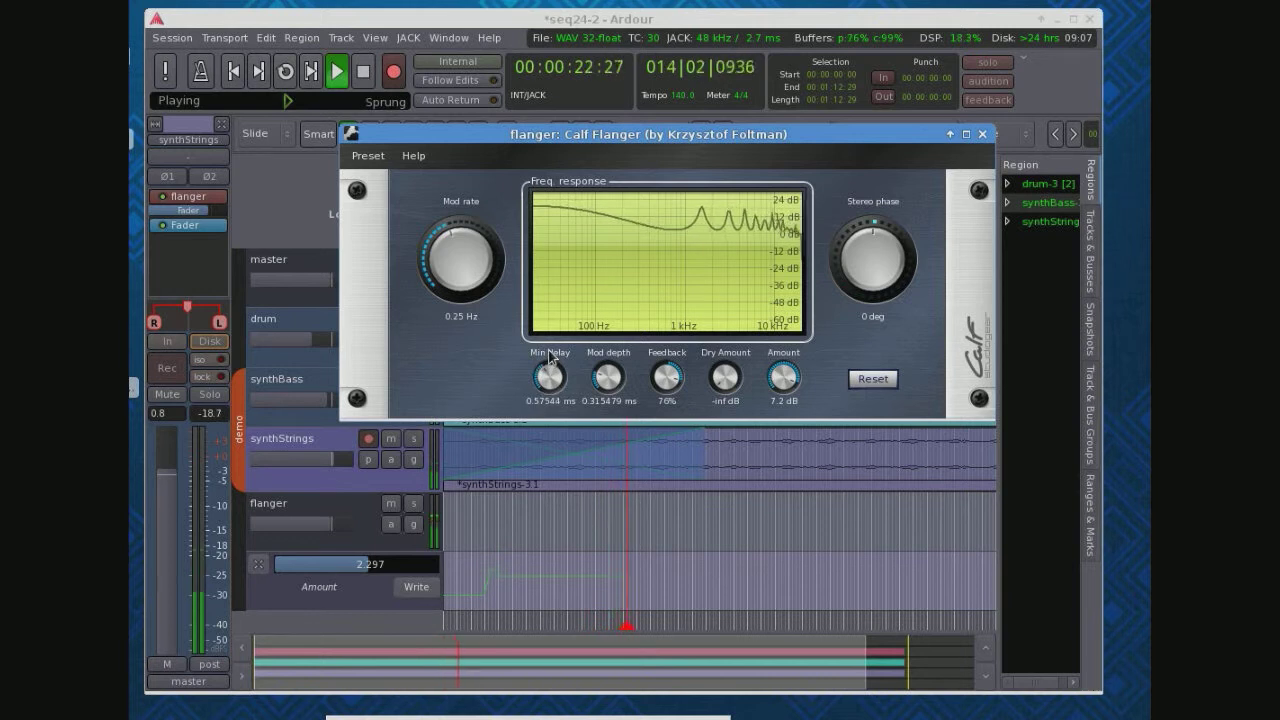
{"action": "left_click_drag", "start_coordinate": [784, 380], "coordinate": [788, 411]}
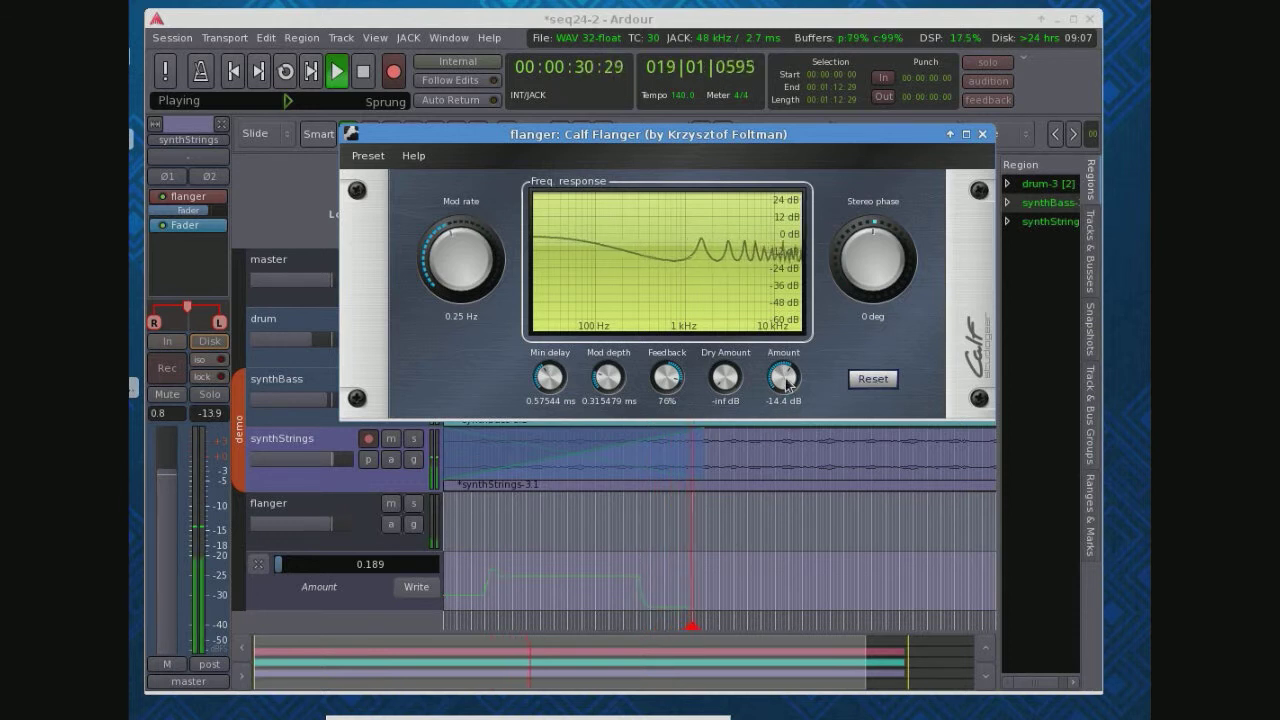
Raise Amount to 0.0 dB, set stereo phase to 93.6°, drop Amount to -14.4 dB, then stop
{"action": "scroll", "coordinate": [782, 381], "scroll_direction": "up", "scroll_amount": 1}
{"action": "left_click_drag", "start_coordinate": [782, 381], "coordinate": [780, 369]}
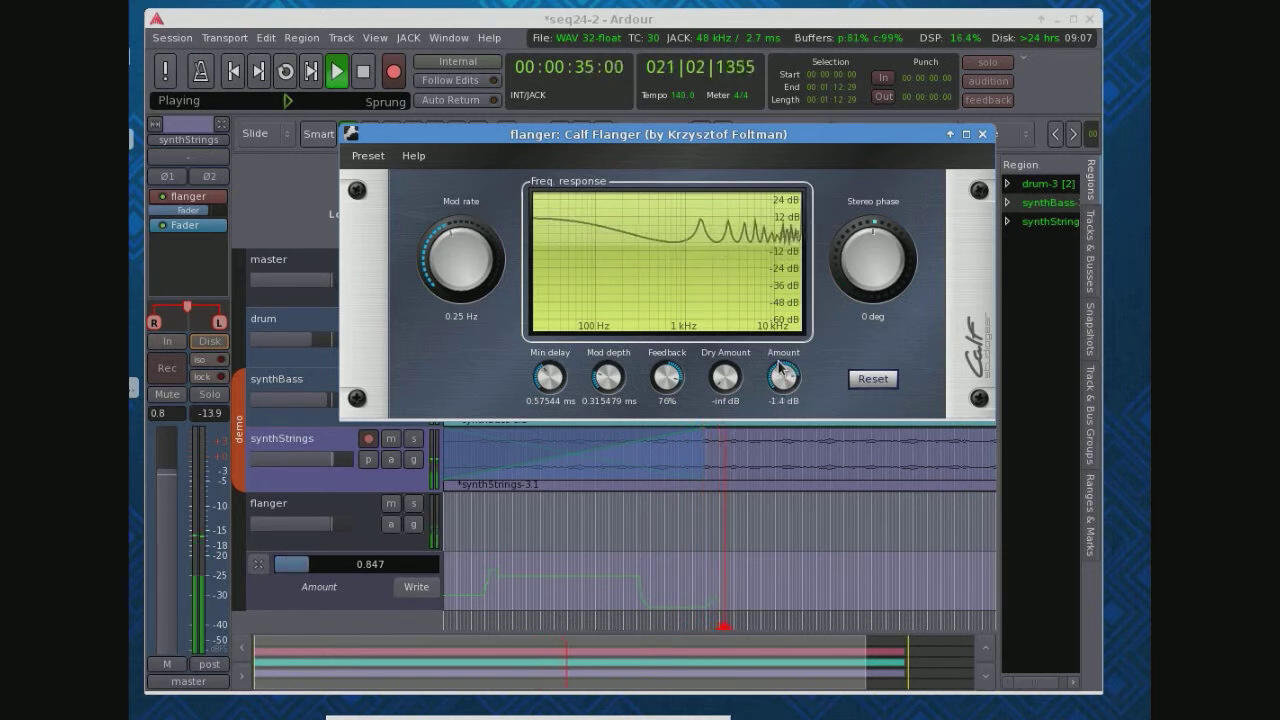
{"action": "mouse_move", "coordinate": [778, 362]}
{"action": "left_mouse_down"}
{"action": "mouse_move", "coordinate": [777, 350]}
{"action": "mouse_move", "coordinate": [778, 378]}
{"action": "mouse_move", "coordinate": [781, 349]}
{"action": "mouse_move", "coordinate": [784, 378]}
{"action": "mouse_move", "coordinate": [787, 368]}
{"action": "left_mouse_up"}
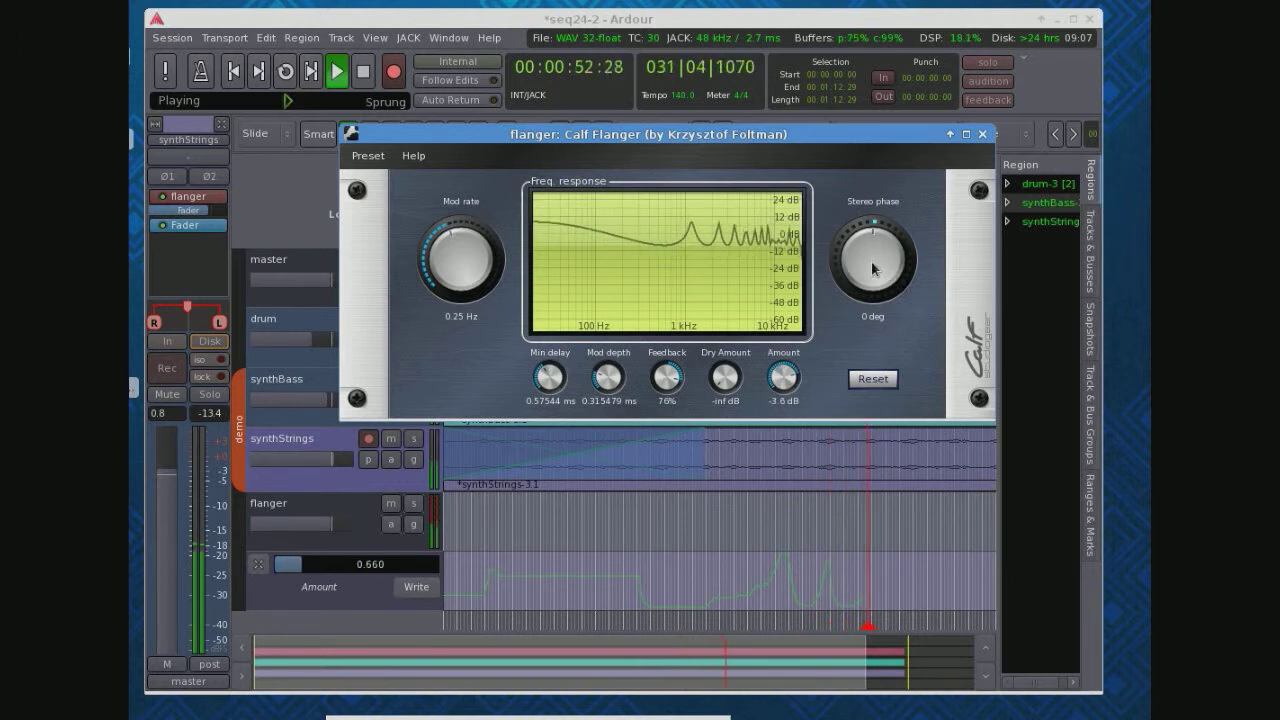
{"action": "left_click_drag", "start_coordinate": [877, 270], "coordinate": [868, 245]}
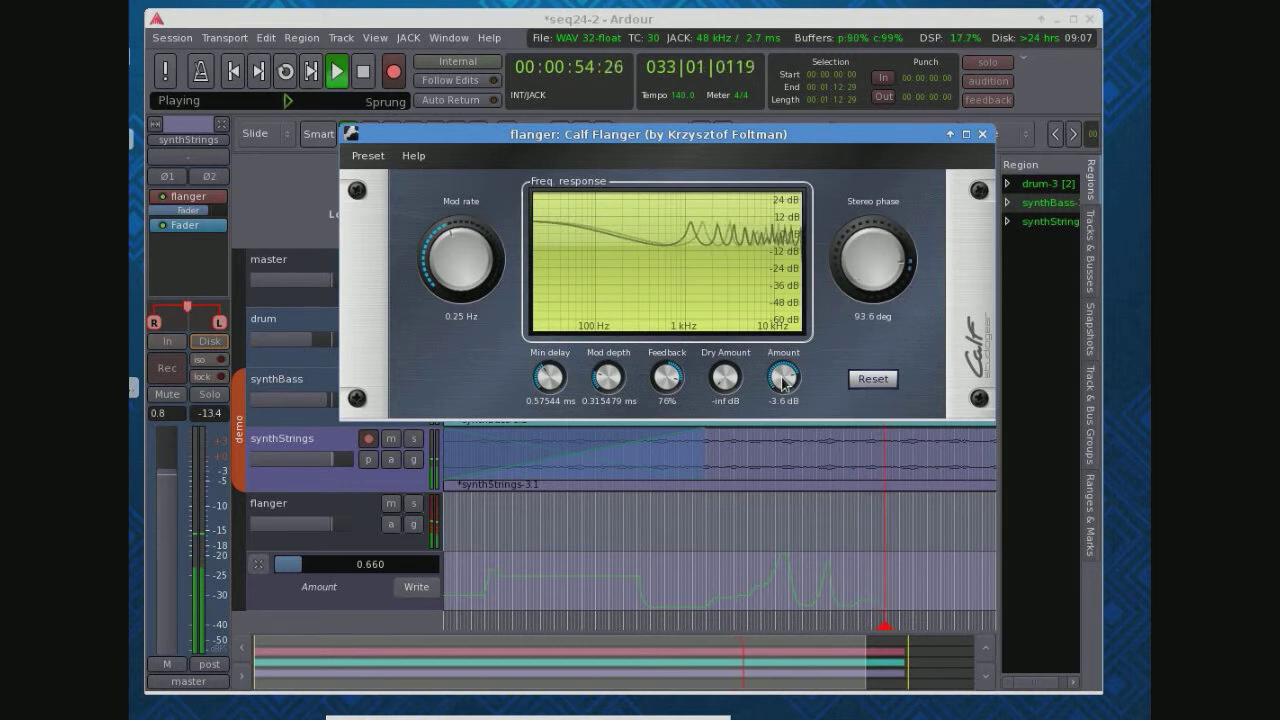
{"action": "mouse_move", "coordinate": [784, 381]}
{"action": "left_mouse_down"}
{"action": "mouse_move", "coordinate": [795, 403]}
{"action": "mouse_move", "coordinate": [787, 369]}
{"action": "left_mouse_up"}
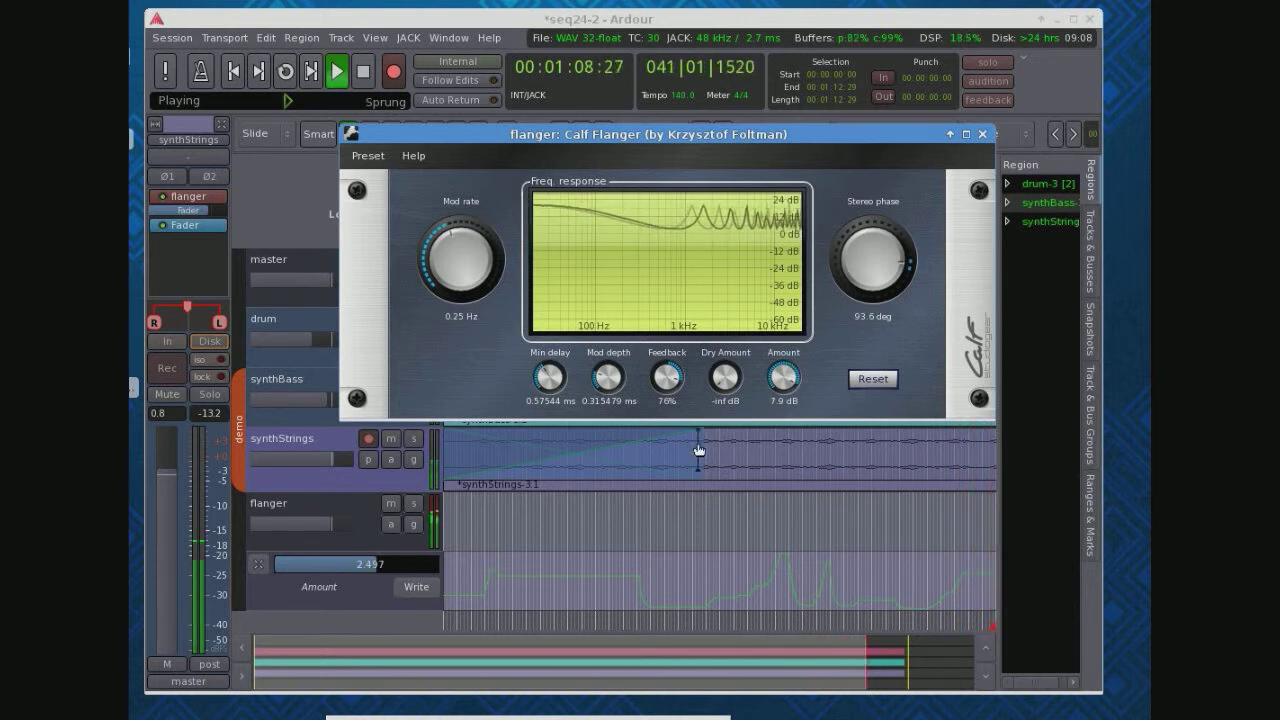
{"action": "left_click", "coordinate": [361, 84]}
{"action": "left_click", "coordinate": [361, 84]}
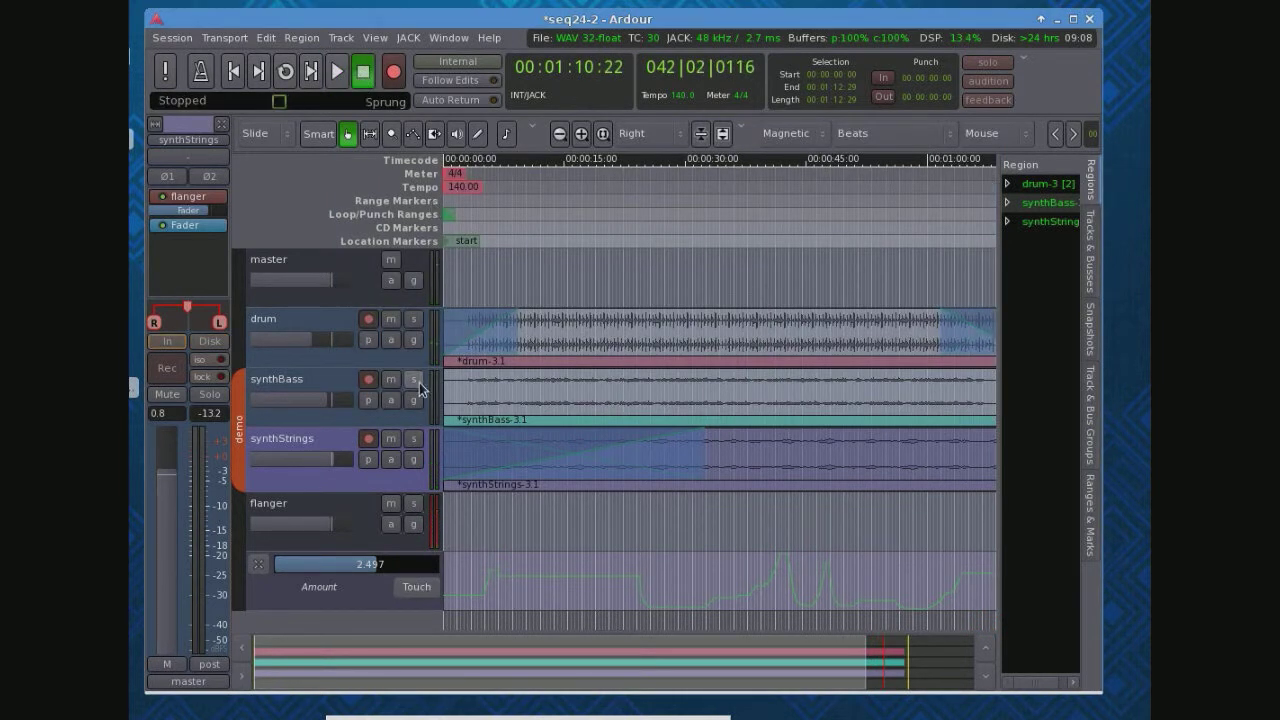
Change the Amount lane from Touch to Play mode and rewind the playhead to 00:00:00:00
{"action": "left_click", "coordinate": [411, 590]}
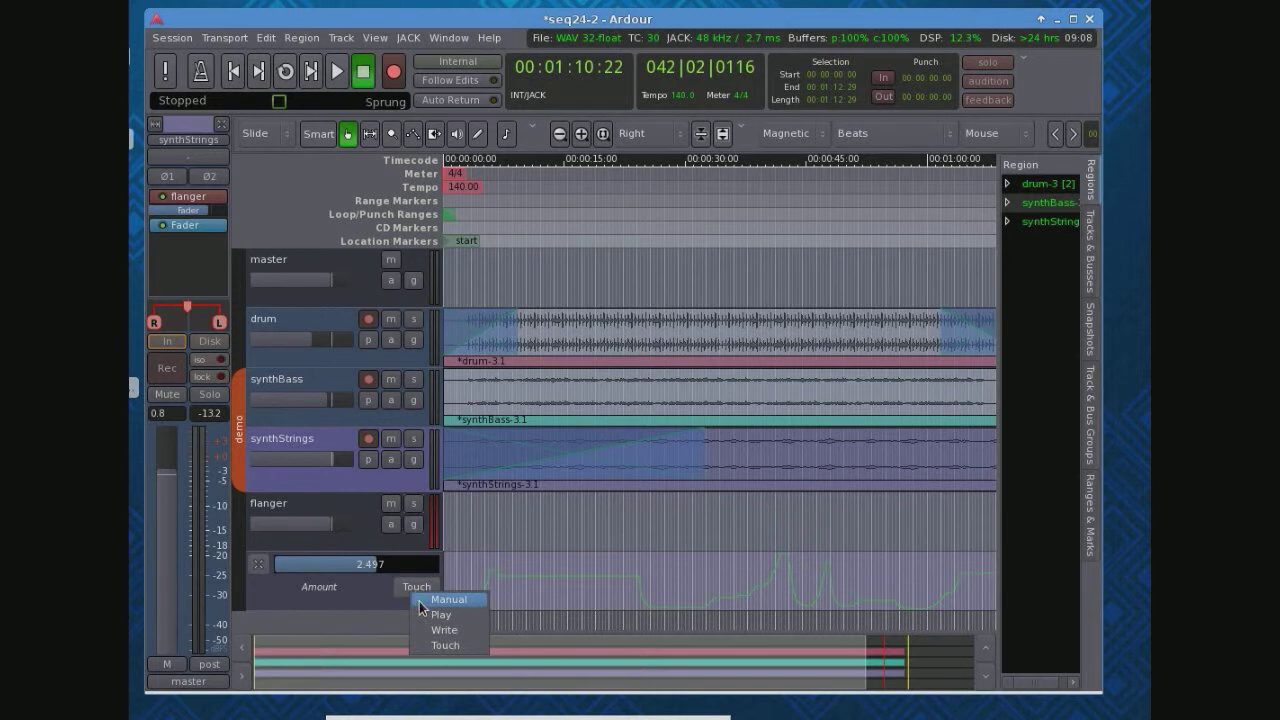
{"action": "left_click", "coordinate": [428, 615]}
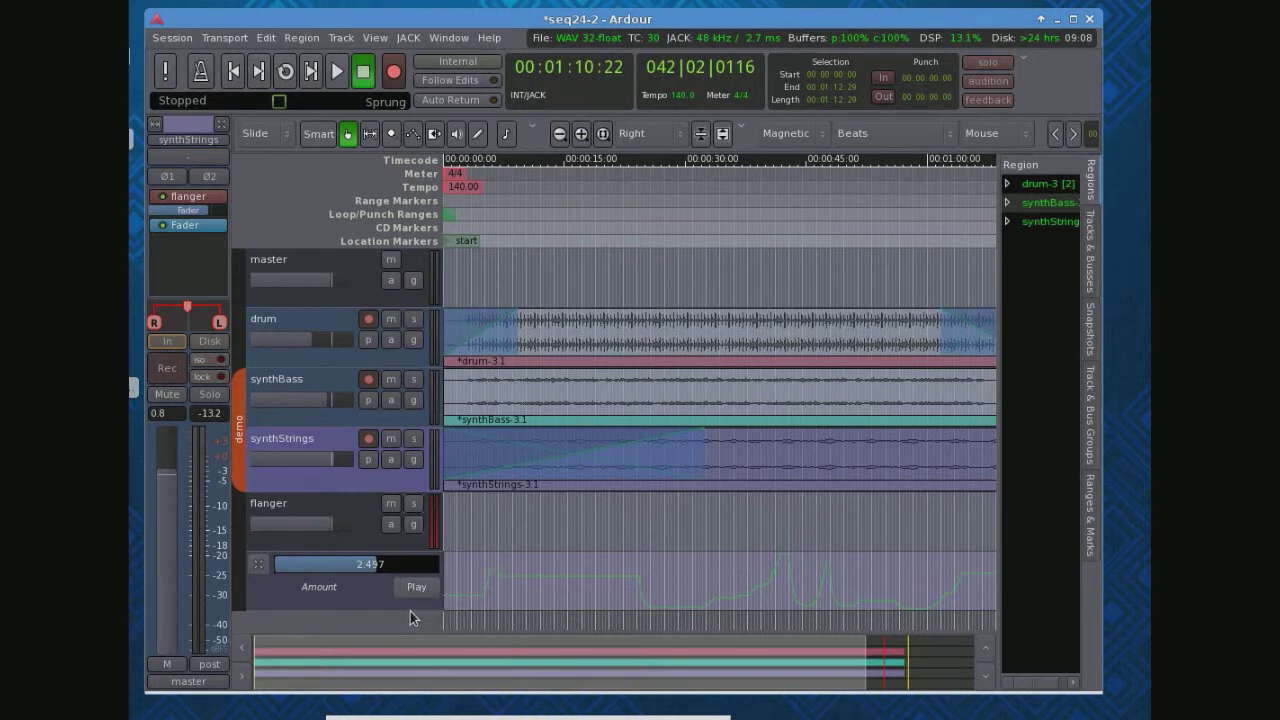
{"action": "left_click", "coordinate": [234, 74]}
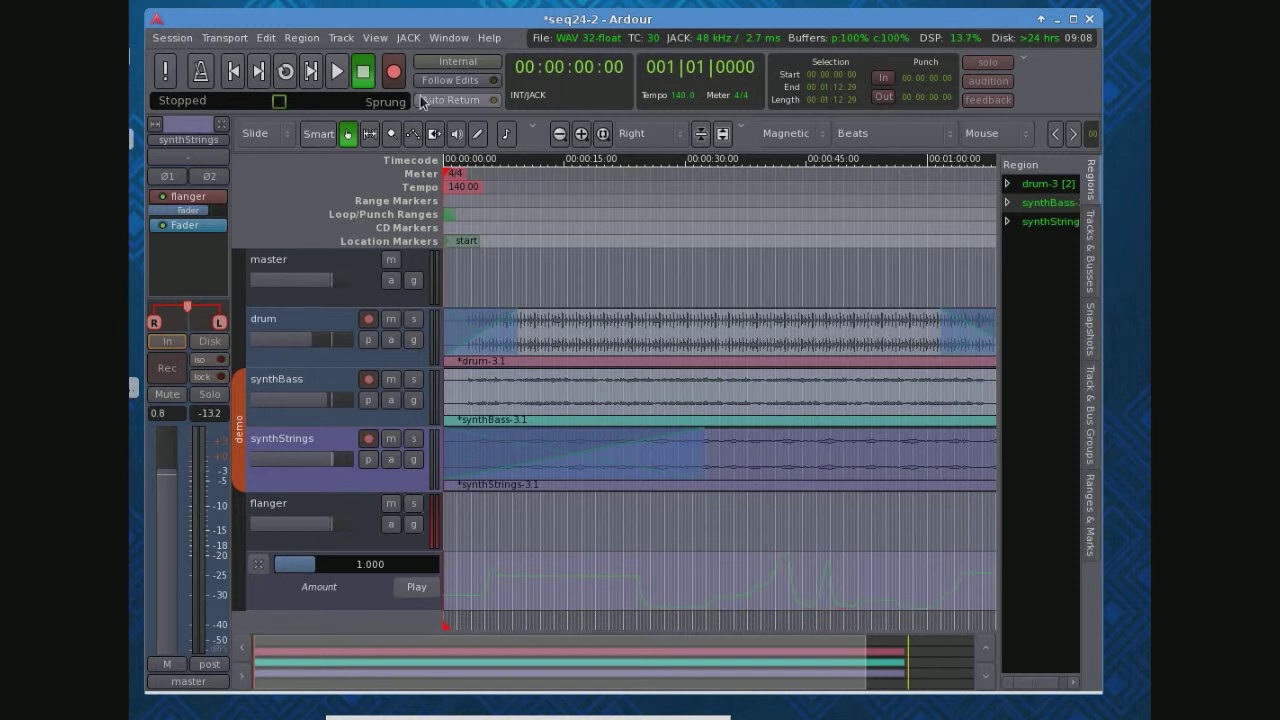
Play back the flanger automation, stopping at 00:00:52:14 with Amount at 0.660
{"action": "left_click", "coordinate": [335, 72]}
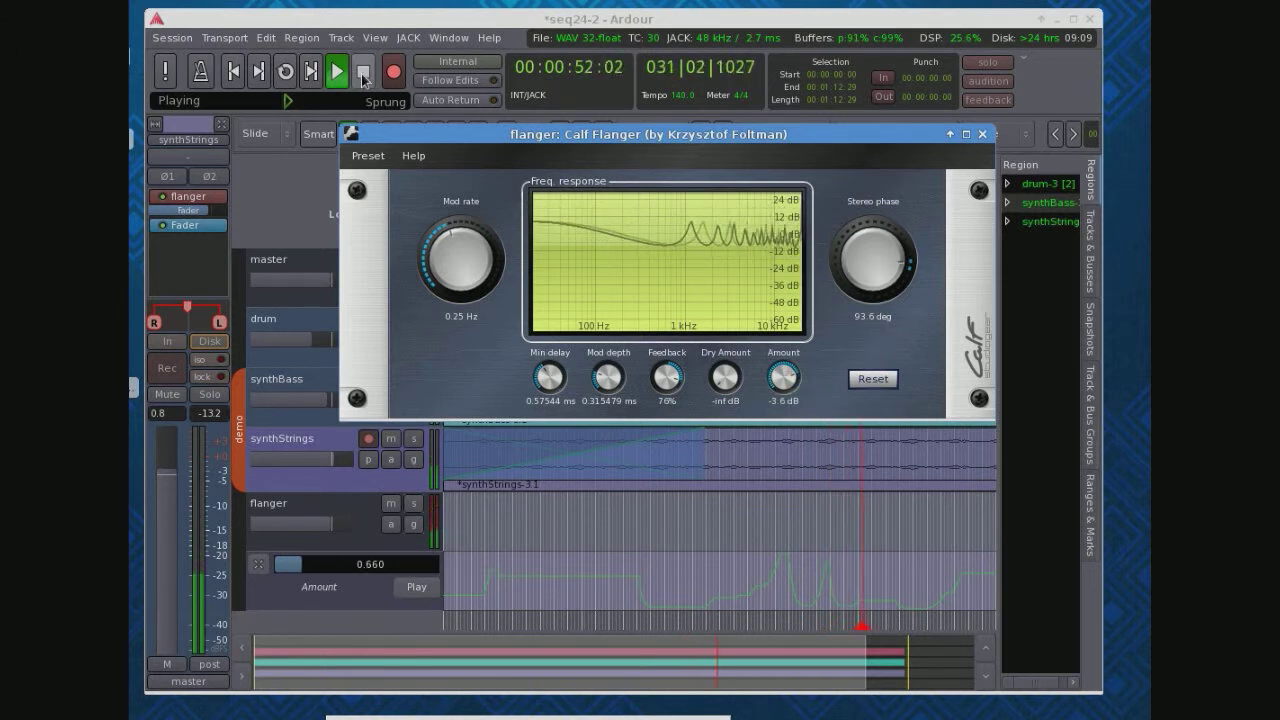
{"action": "left_click", "coordinate": [363, 75]}
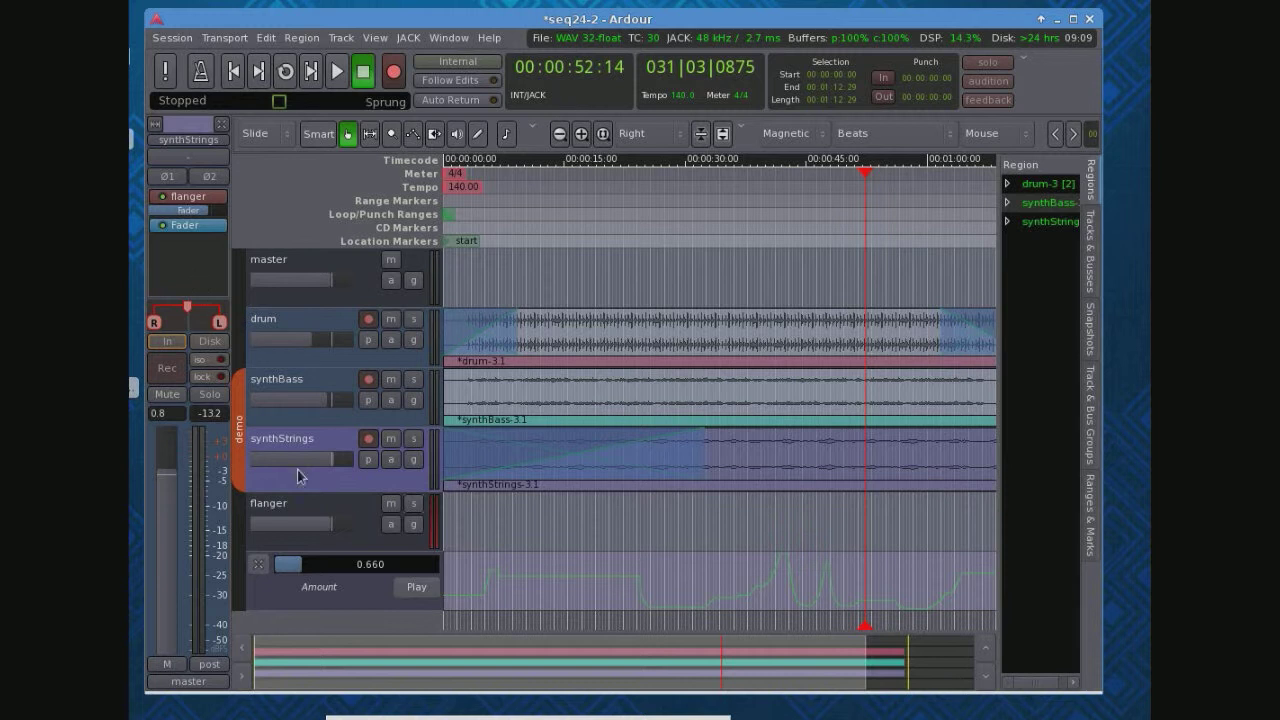
Select the flanger bus, keep Amount automation in Play, and show the curve's control points
{"action": "left_click", "coordinate": [306, 509]}
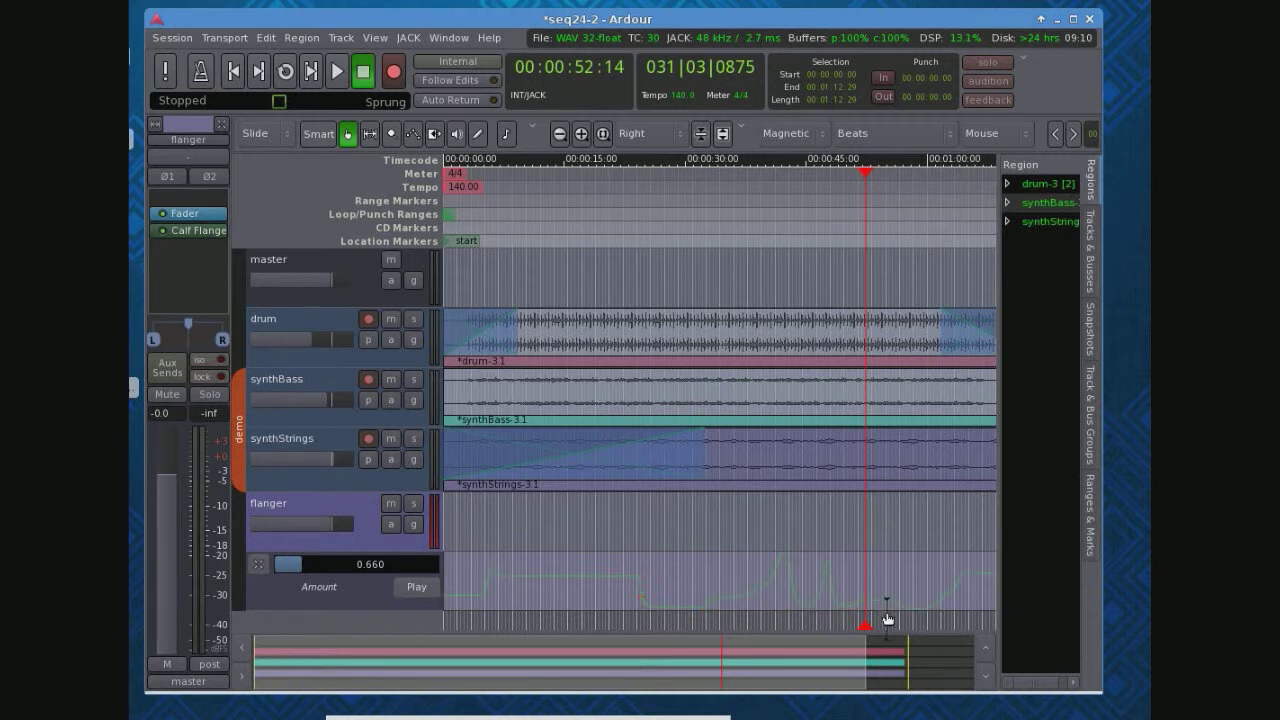
{"action": "left_click", "coordinate": [417, 590]}
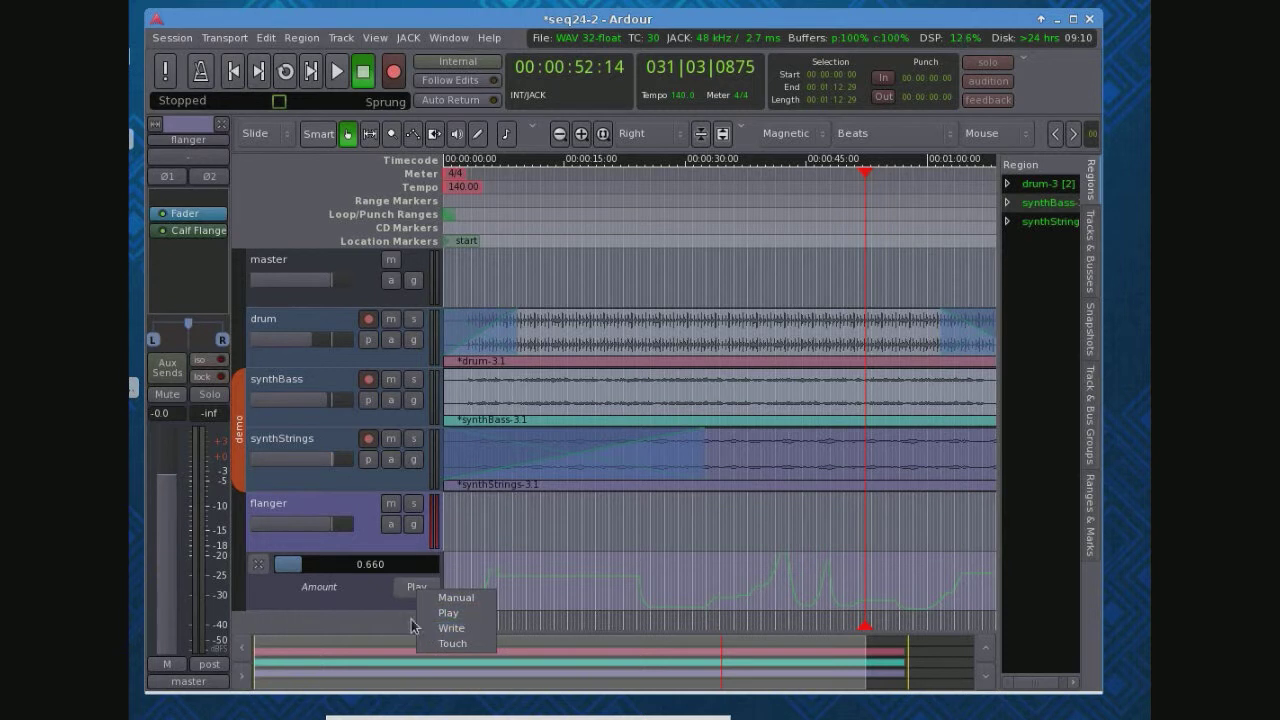
{"action": "left_click", "coordinate": [352, 591]}
{"action": "mouse_move", "coordinate": [487, 598]}
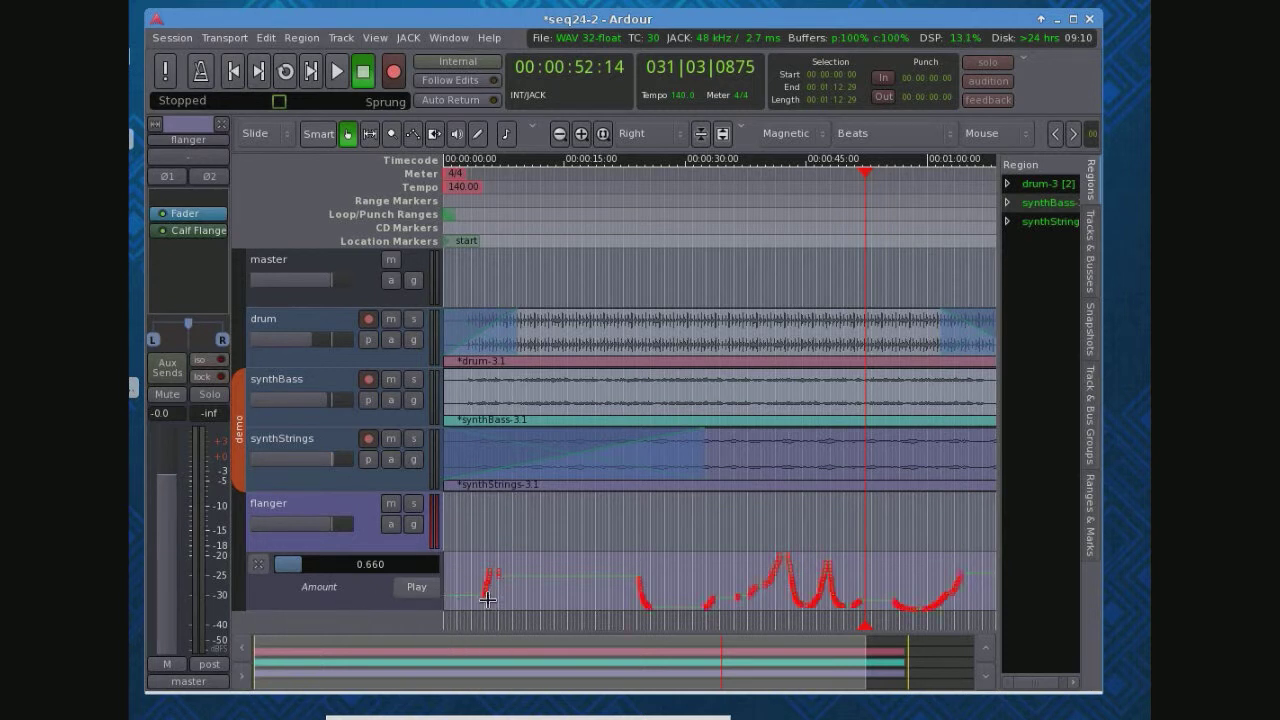